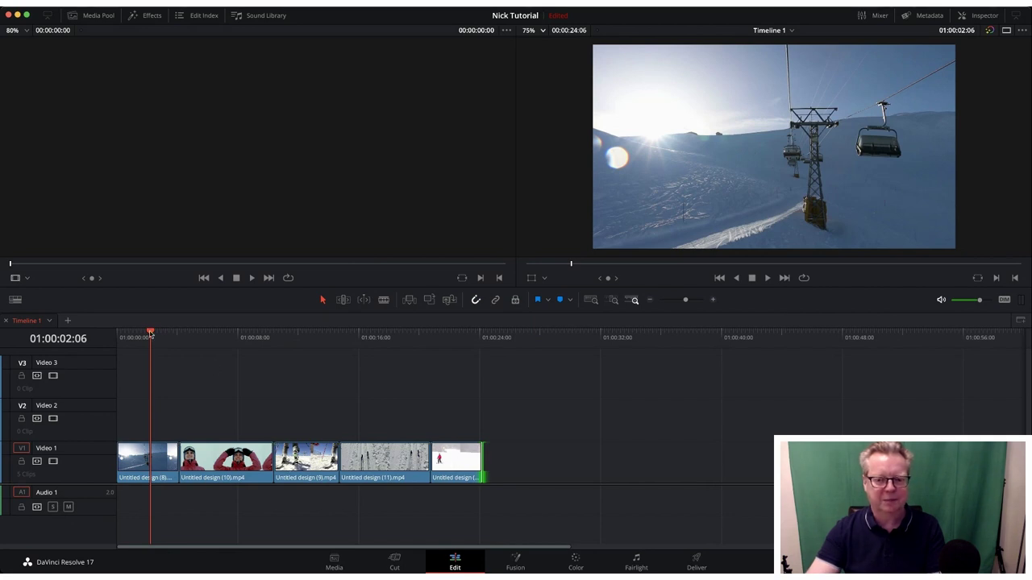
mouse_move(150, 333)
left_mouse_down()
mouse_move(256, 333)
mouse_move(150, 339)
left_mouse_up()
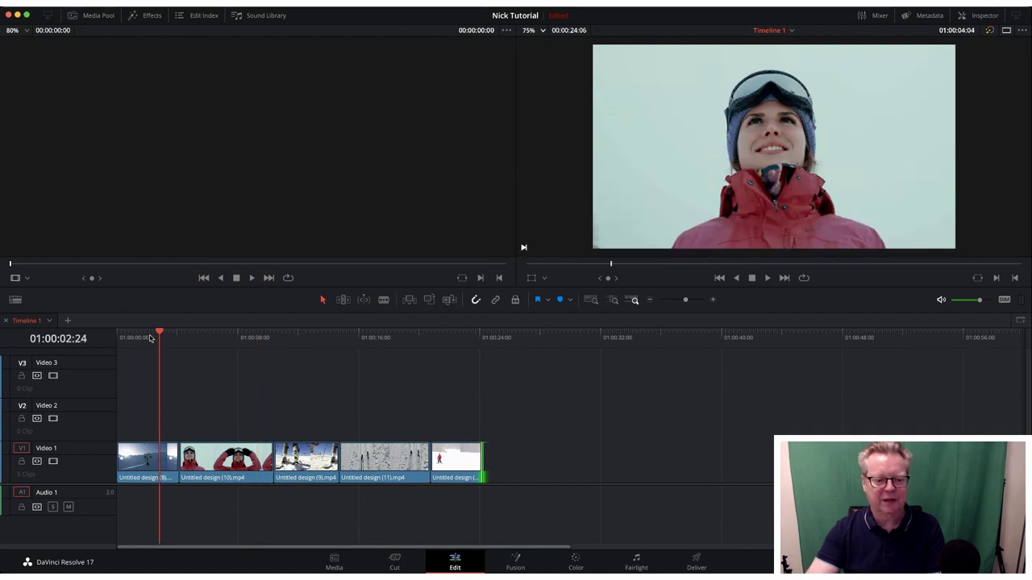
left_click(150, 337)
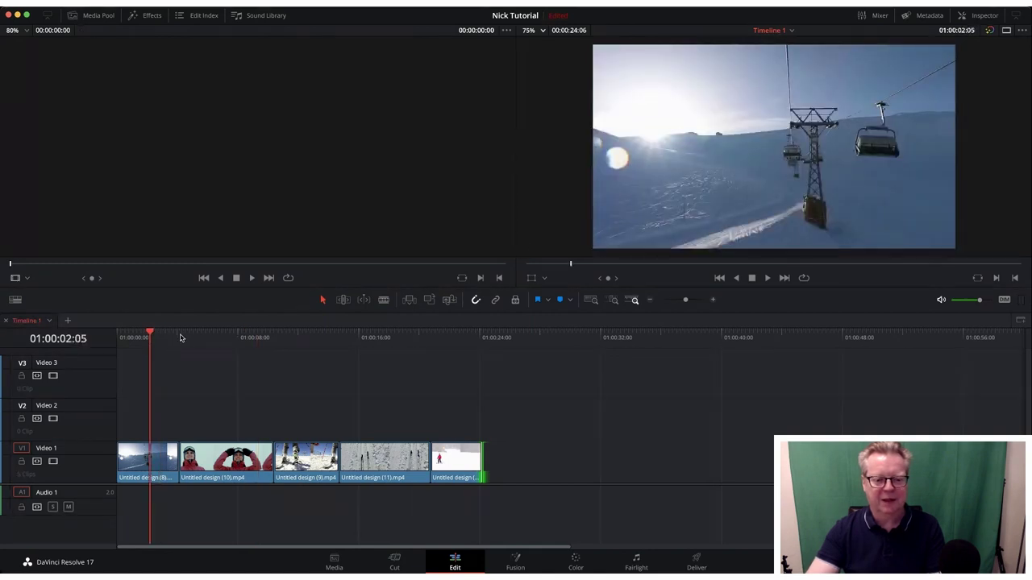
left_click(212, 337)
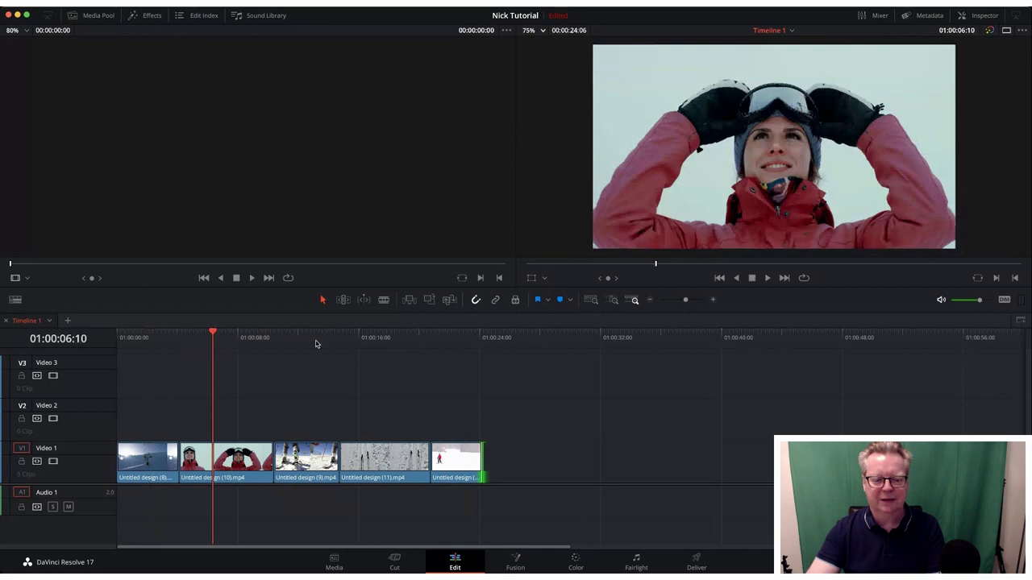
left_click(315, 342)
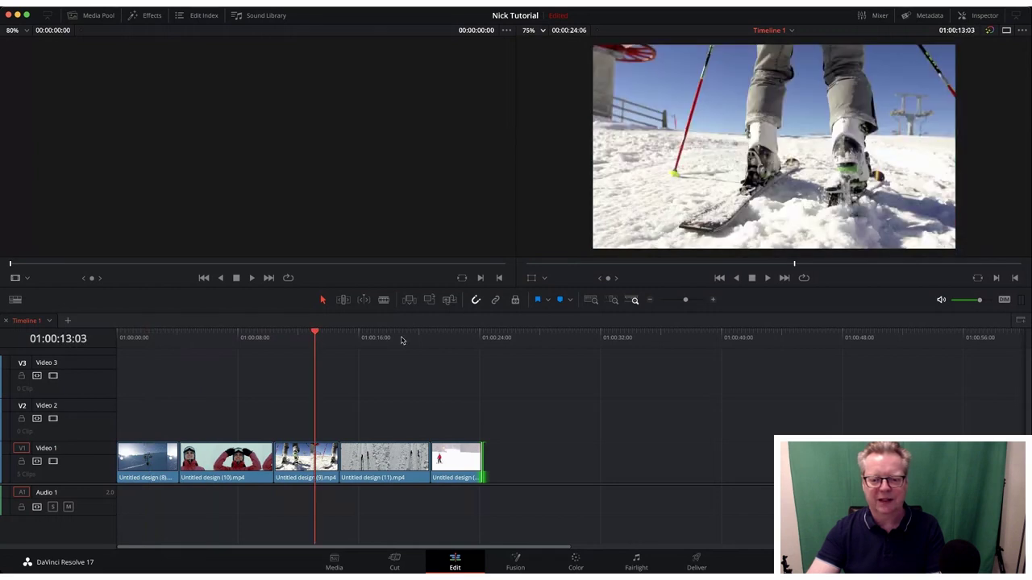
left_click(402, 338)
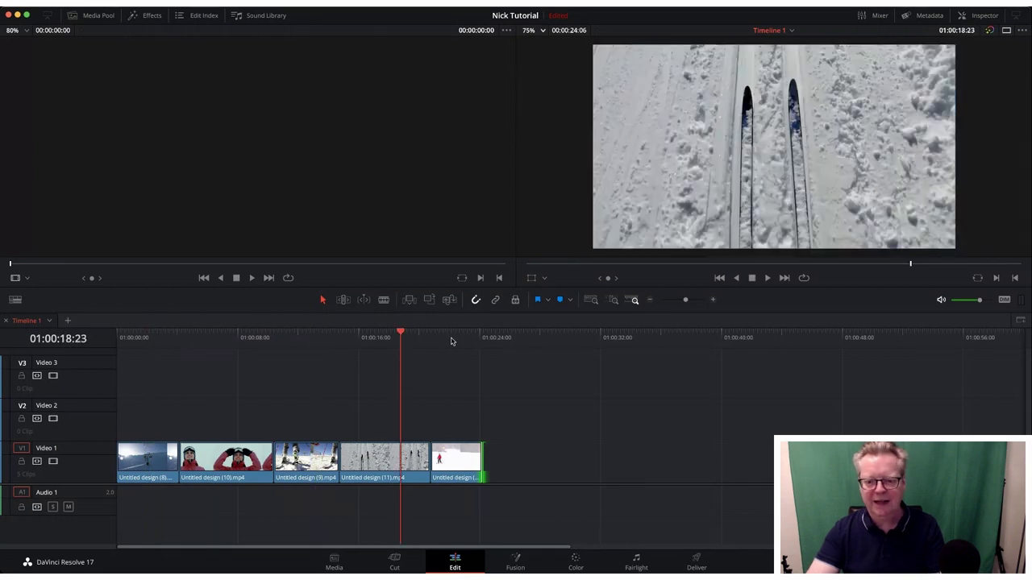
left_click(460, 338)
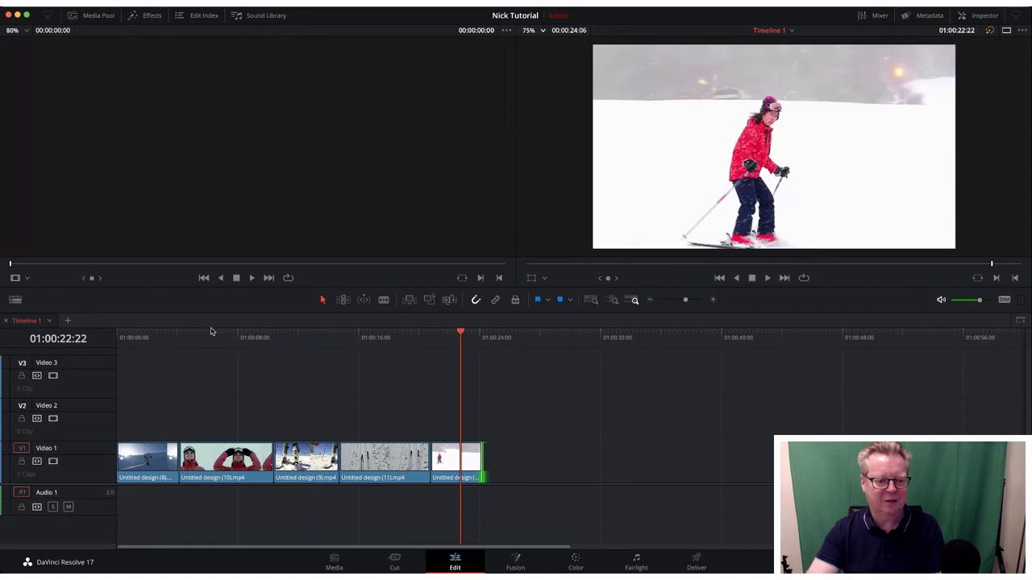
left_click(158, 339)
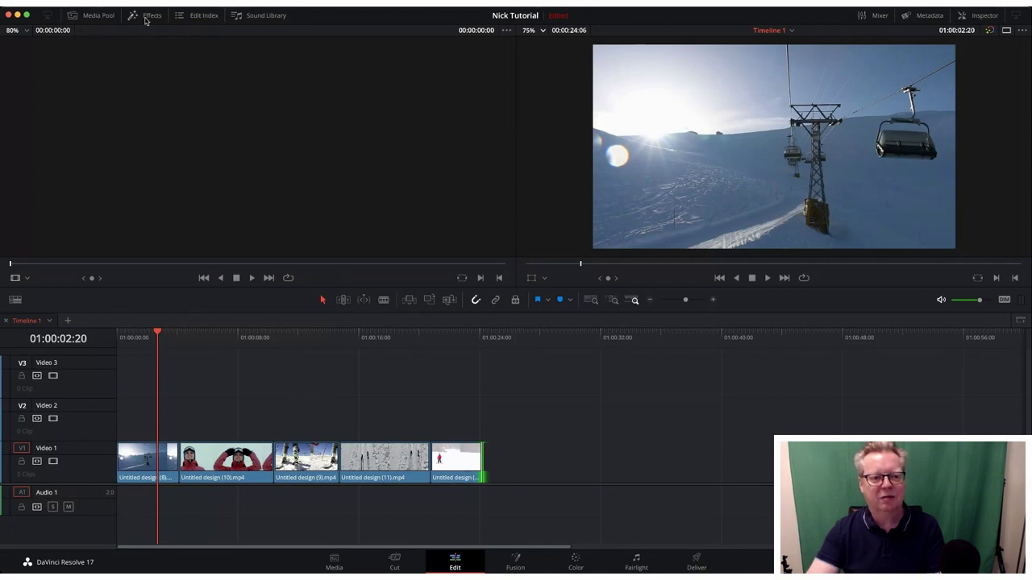
Show the Effects library filtered to Video Transitions and widen its panel
left_click(149, 15)
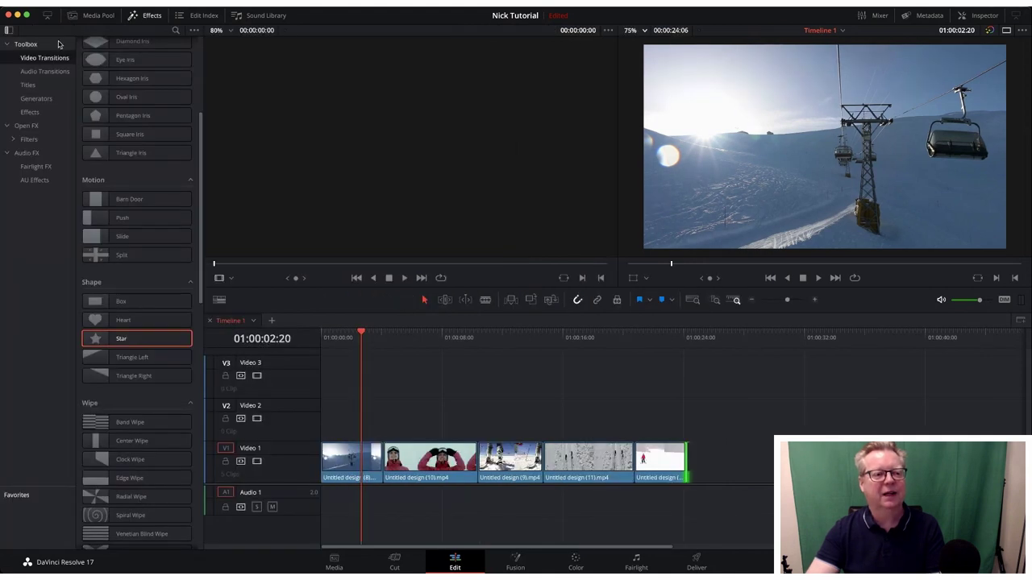
left_click(8, 46)
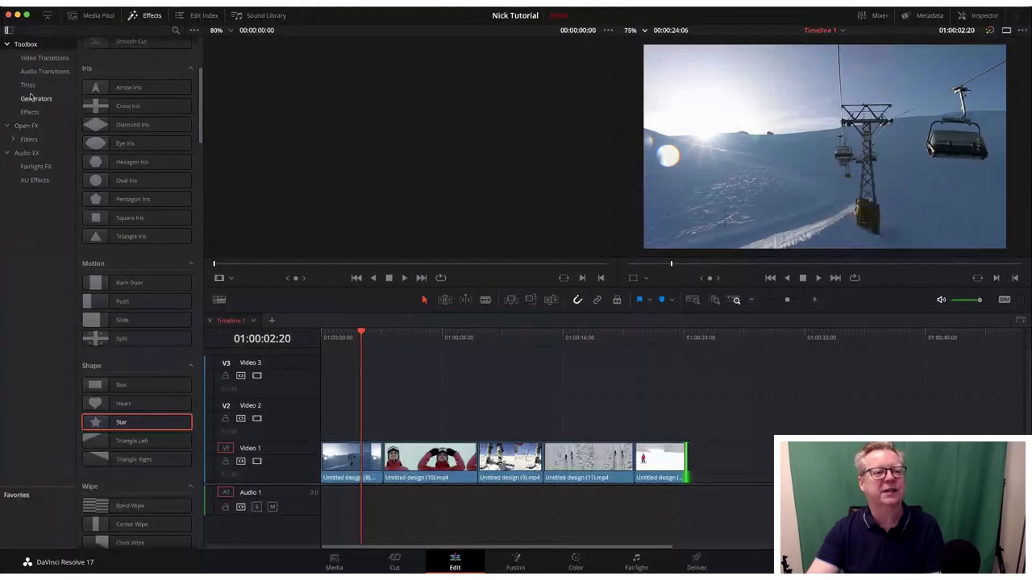
left_click(44, 58)
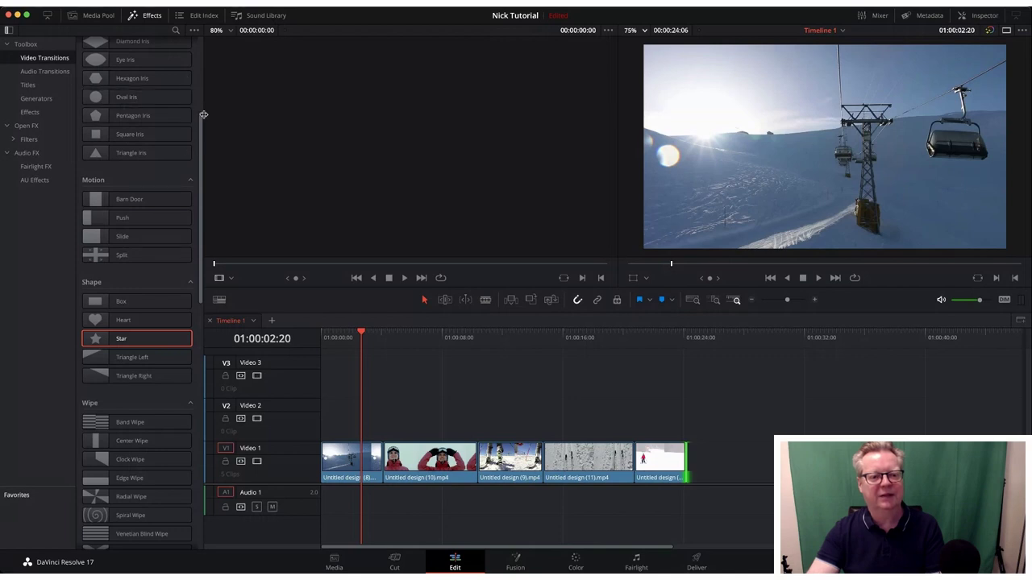
left_click_drag(204, 115, 310, 116)
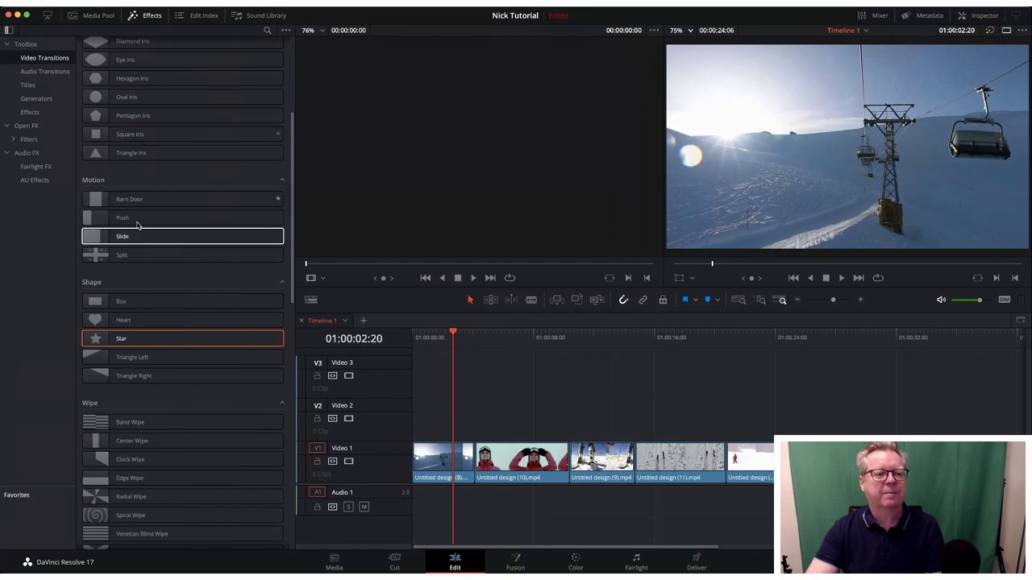
scroll(152, 85, "up", 5)
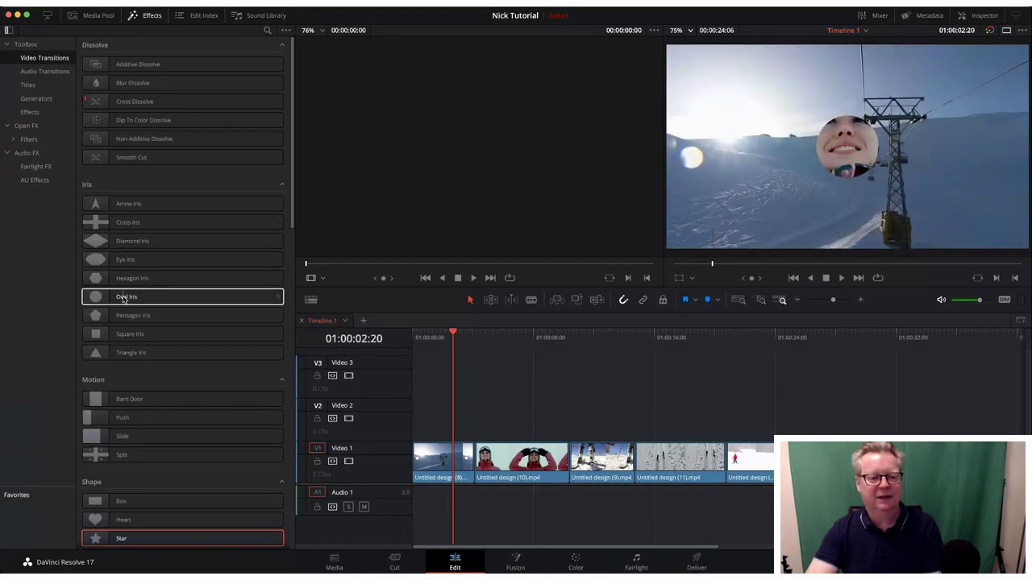
scroll(125, 291, "down", 15)
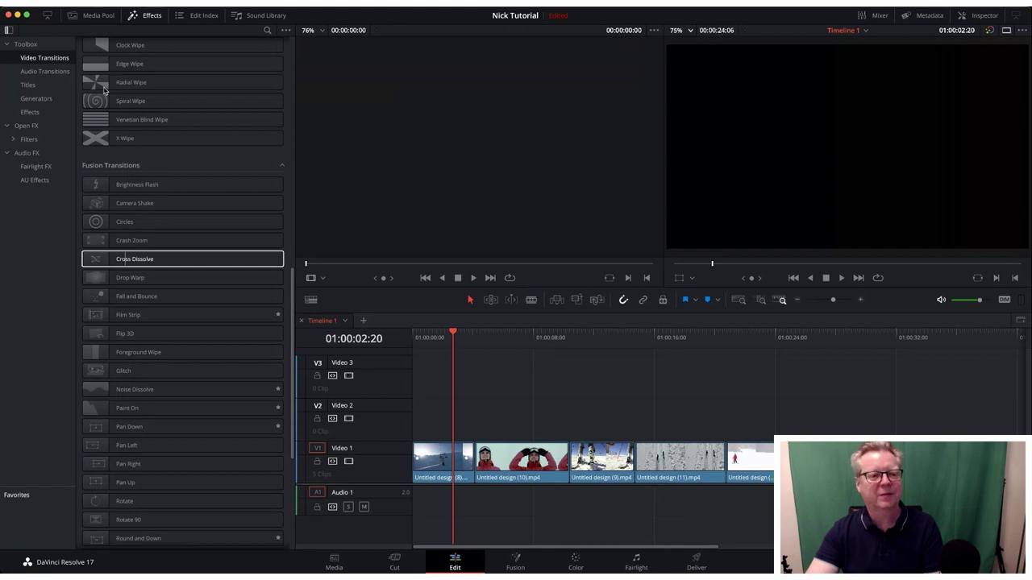
scroll(103, 90, "up", 3)
left_click(103, 90)
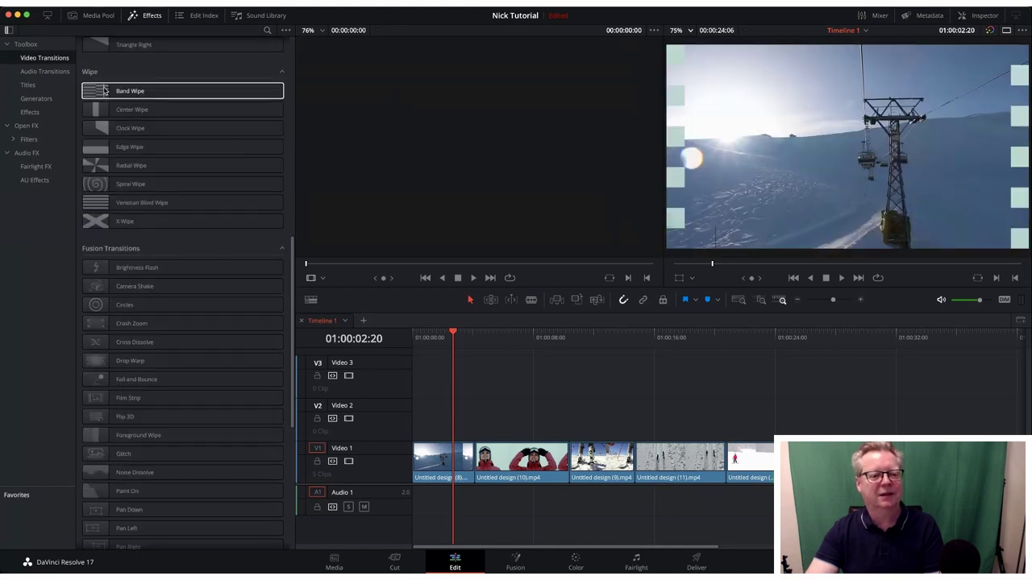
scroll(103, 90, "up", 10)
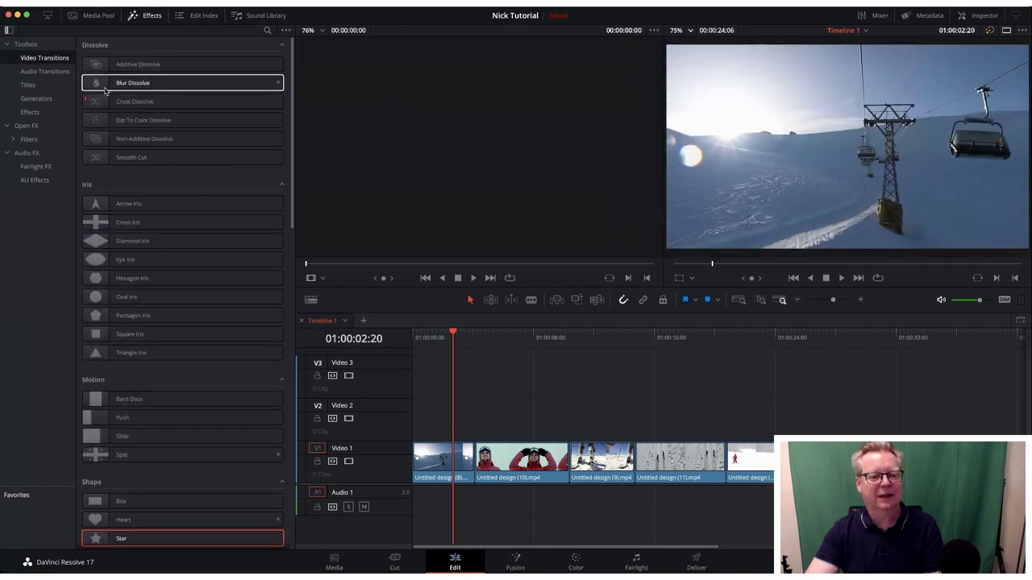
scroll(127, 108, "down", 4)
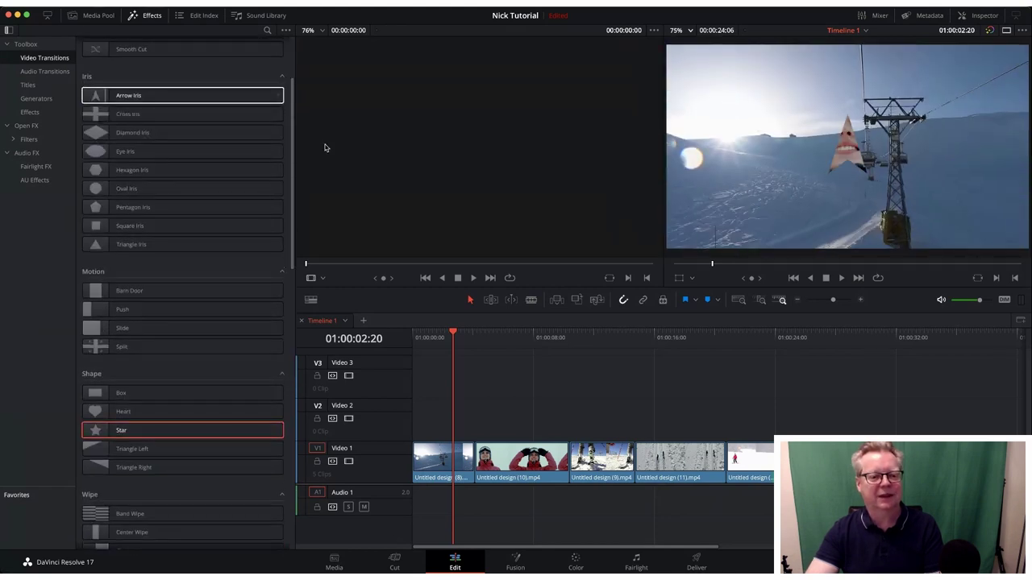
scroll(162, 121, "up", 2)
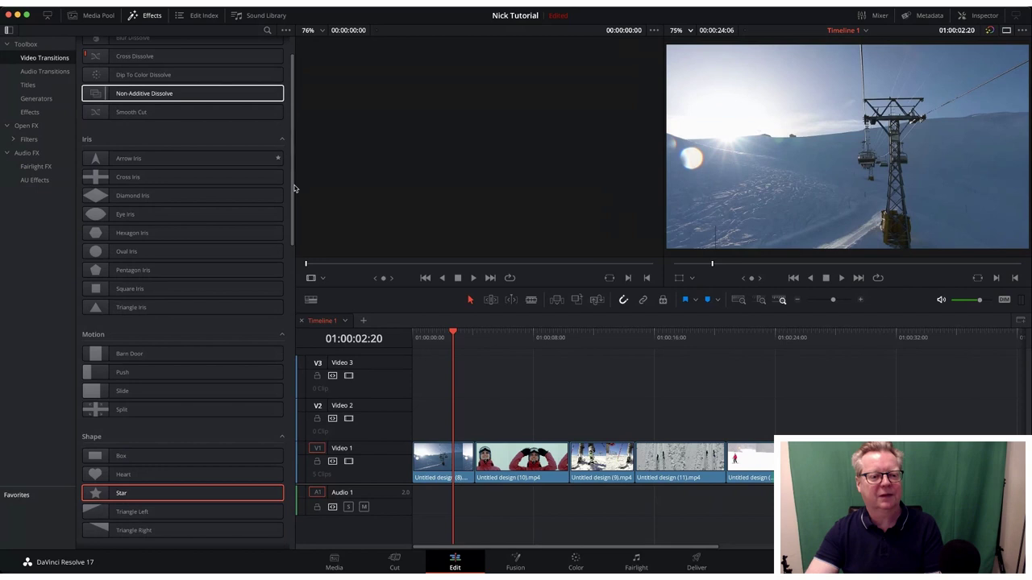
scroll(294, 187, "down", 4)
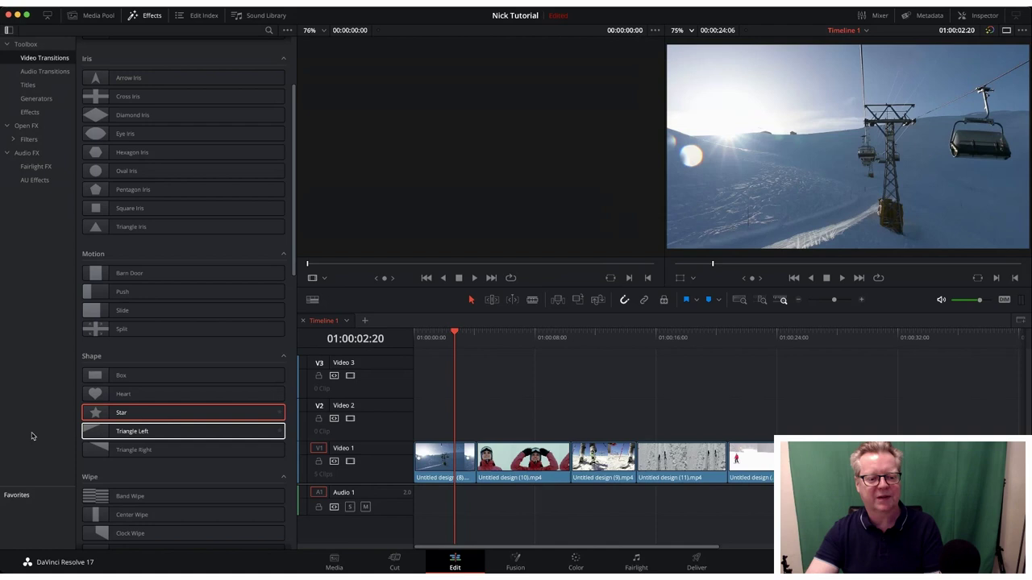
scroll(139, 409, "down", 3)
scroll(139, 413, "down", 8)
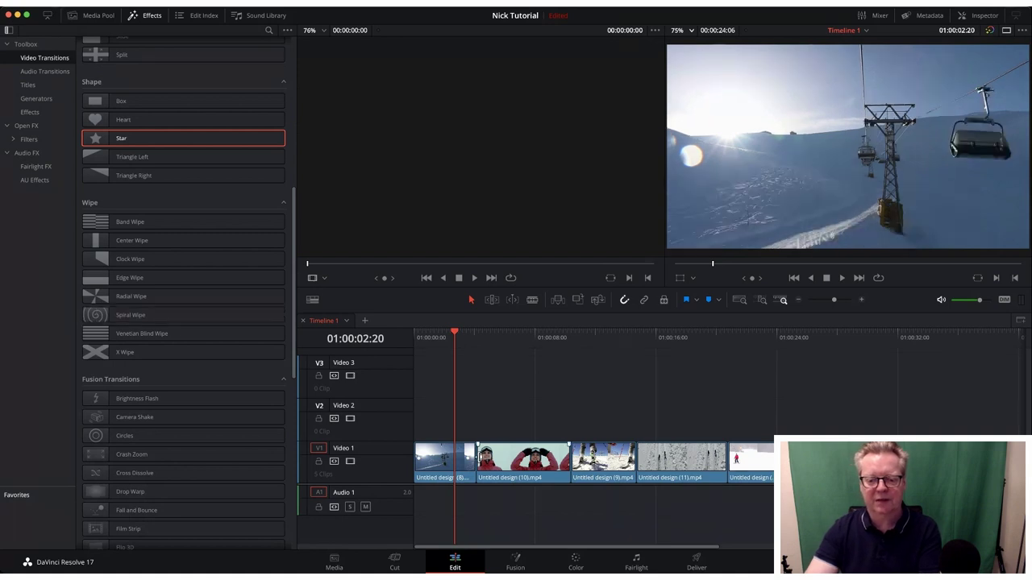
Trim the first cut a few frames earlier and delete the last clip on Video 1
left_click(477, 459)
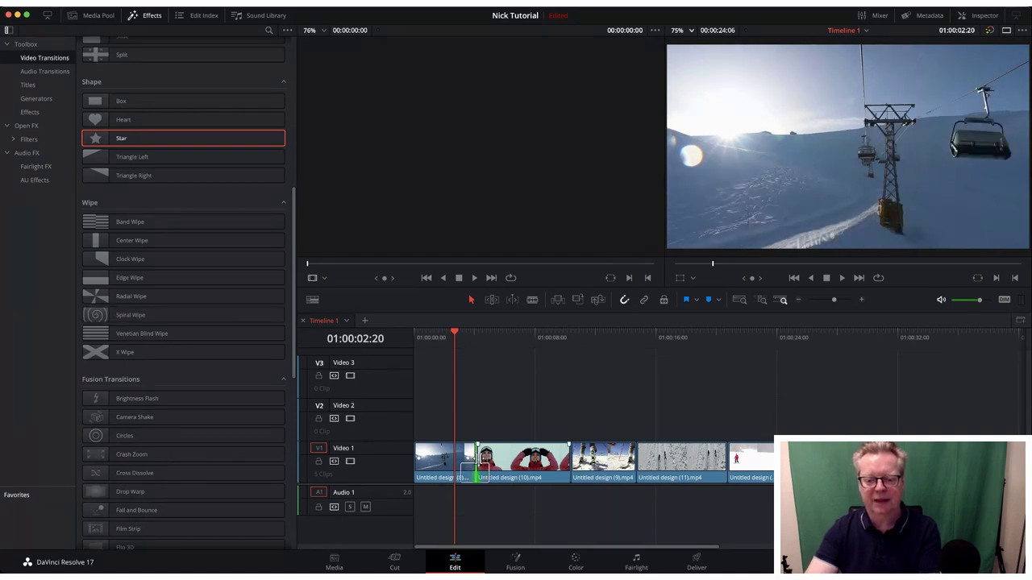
left_click_drag(478, 460, 474, 458)
left_click_drag(758, 465, 770, 465)
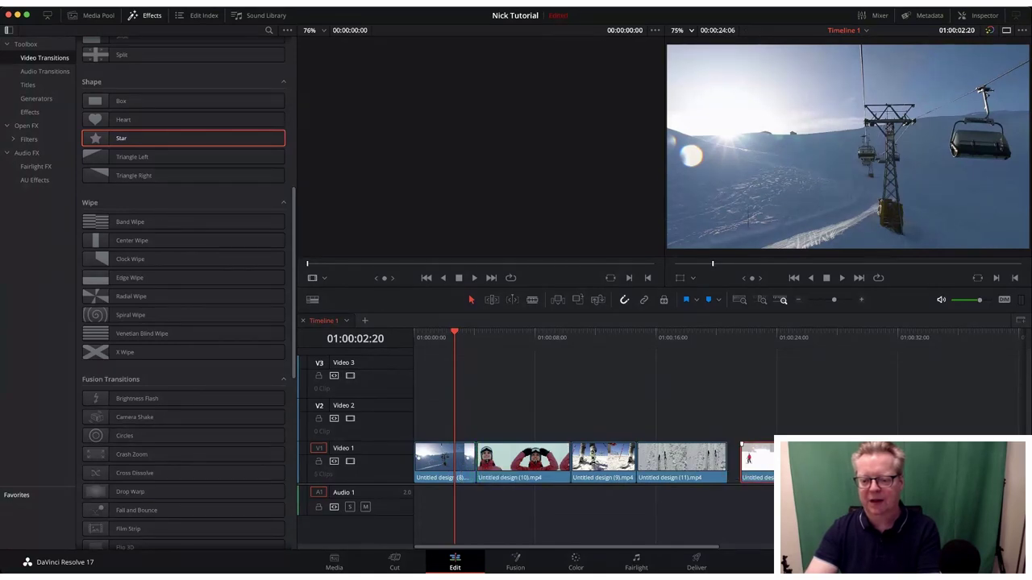
key("Delete")
Restore the deleted last clip with undo and pick the Spiral Wipe transition
left_click(713, 467)
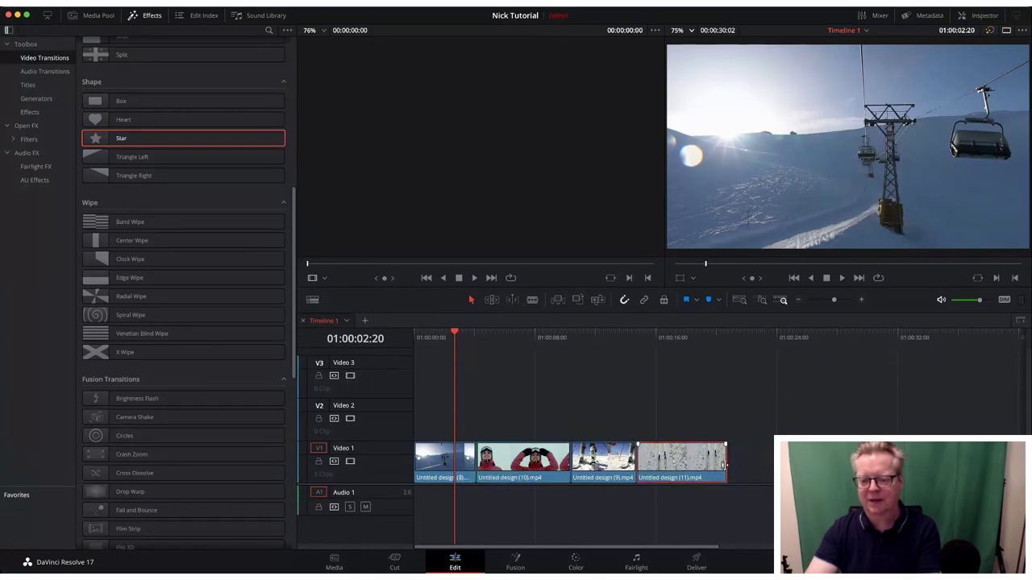
left_click(724, 465)
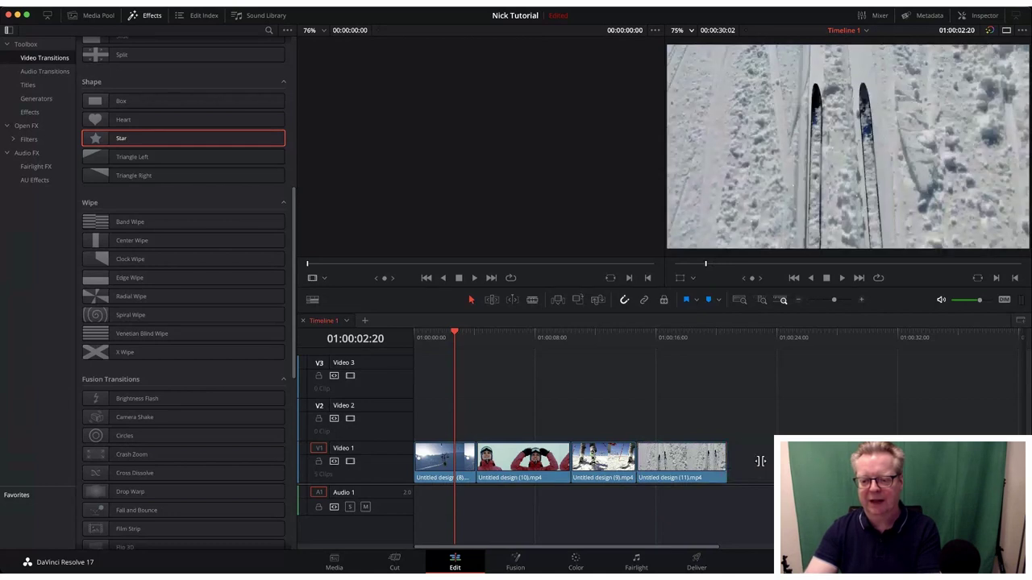
key("super+z")
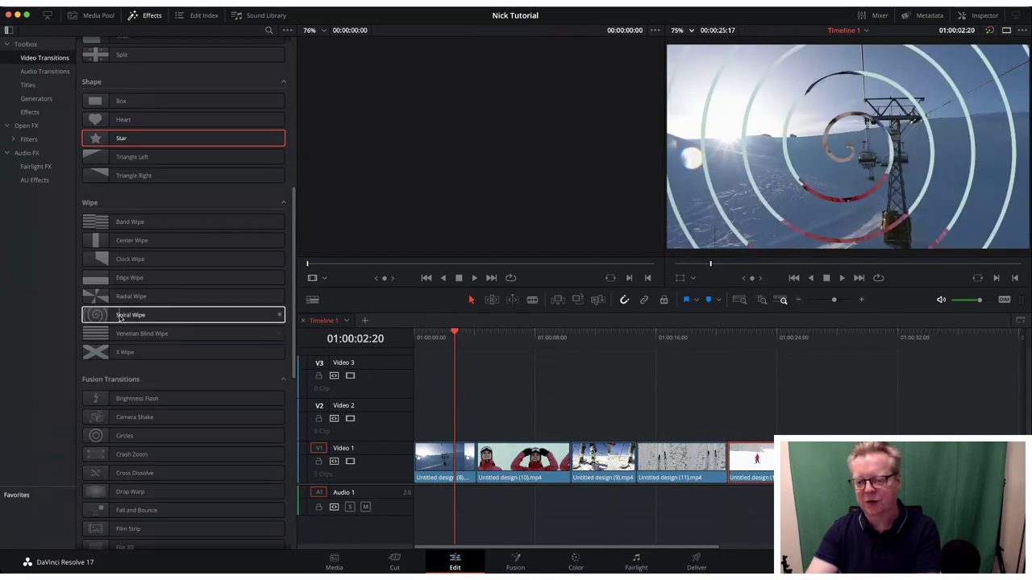
left_click(119, 318)
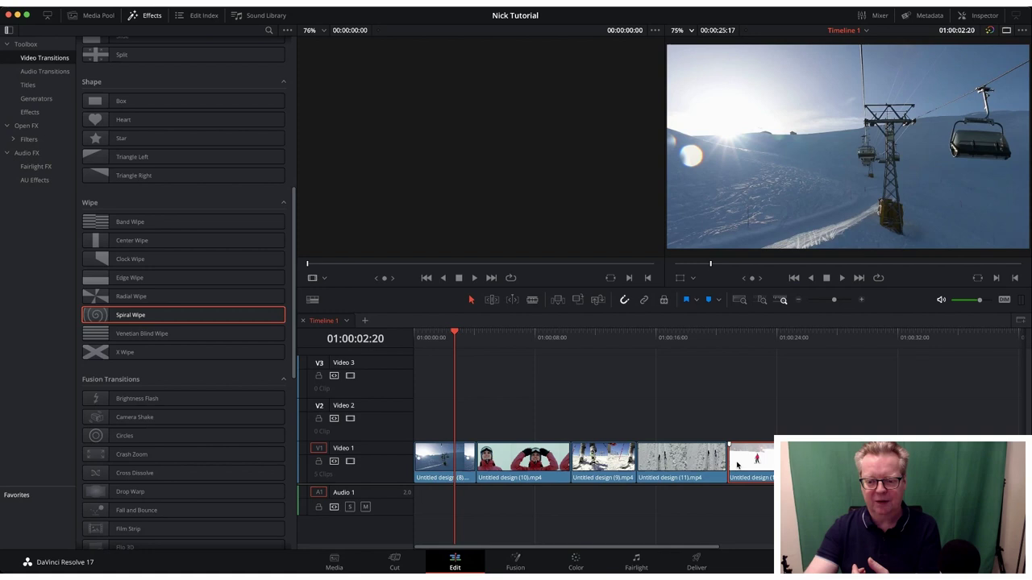
Trim the end of Untitled design (11).mp4 shorter, bringing Timeline 1 to 00:00:23:25
left_click(695, 470)
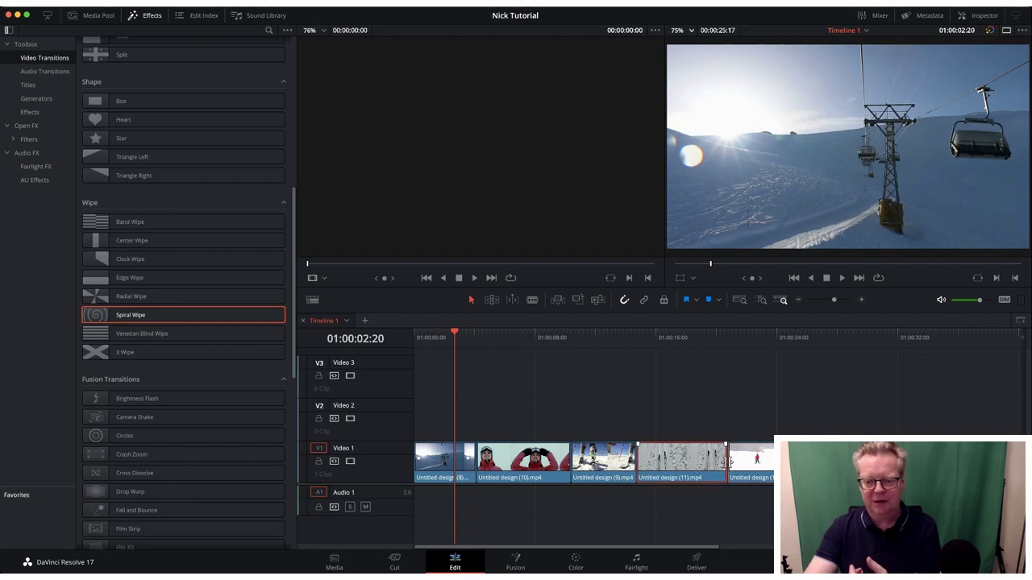
left_click(728, 462)
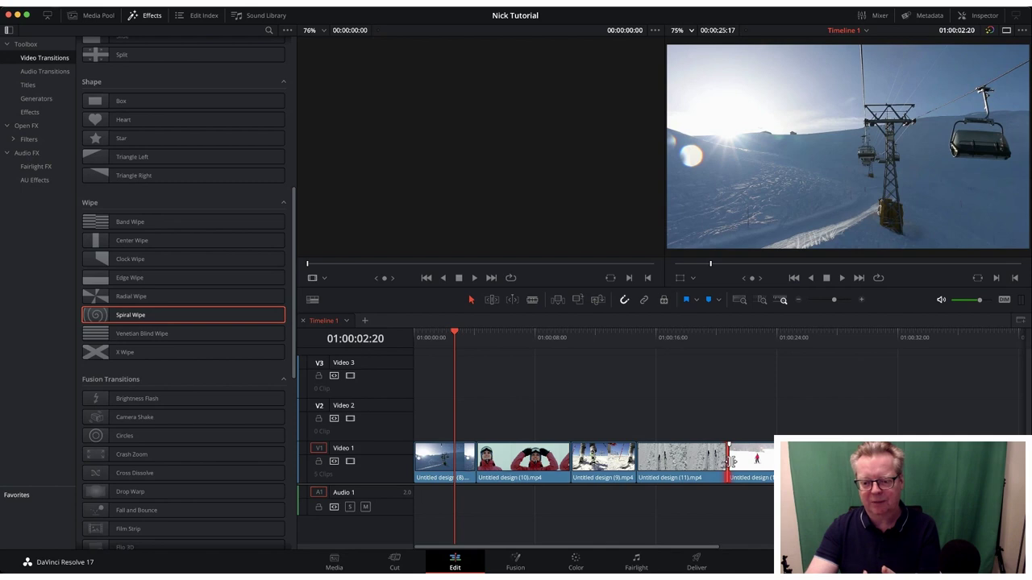
left_click(731, 461)
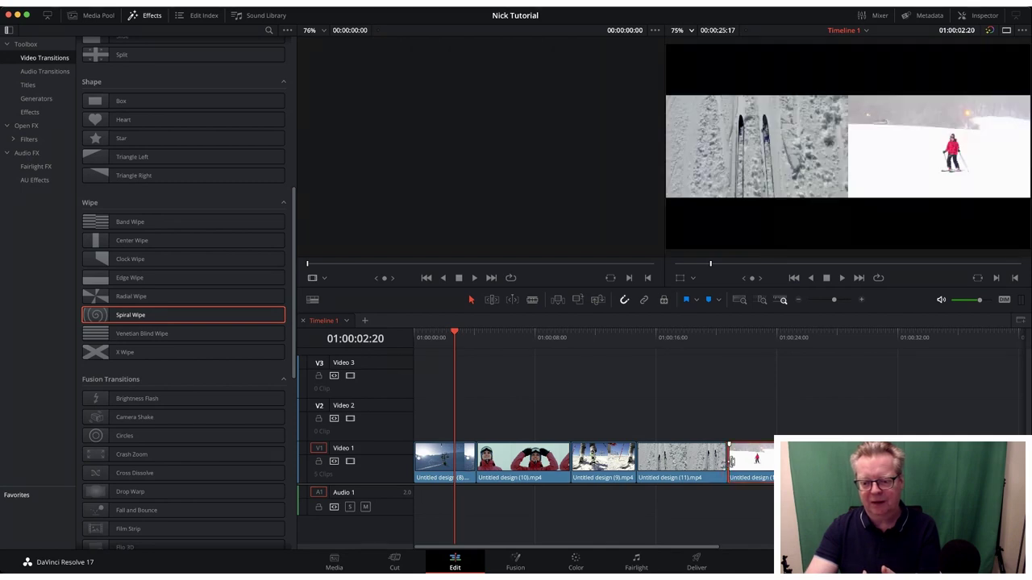
mouse_move(731, 461)
left_mouse_down()
mouse_move(742, 461)
mouse_move(714, 461)
left_mouse_up()
left_click(722, 461)
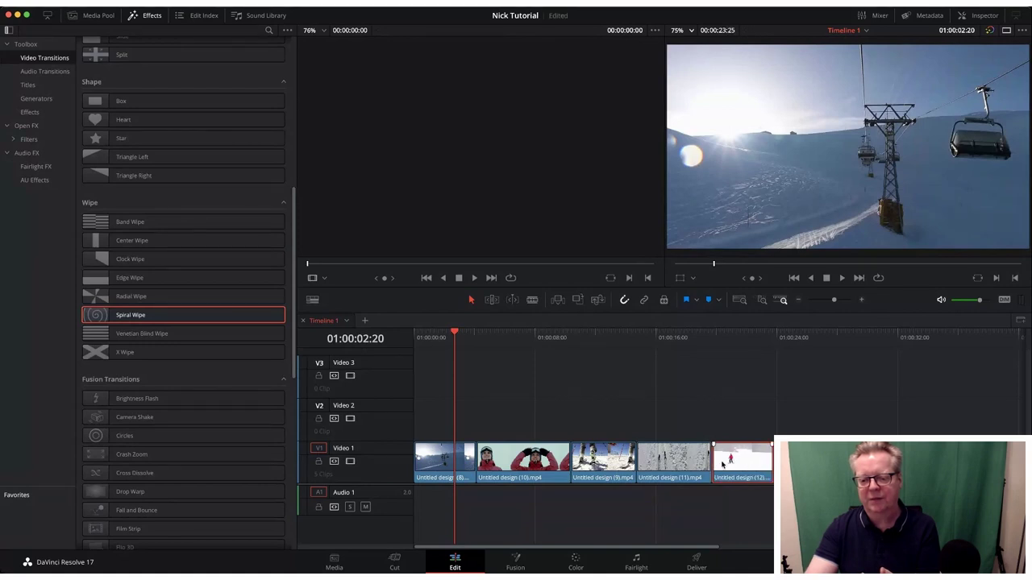
left_click_drag(714, 461, 729, 463)
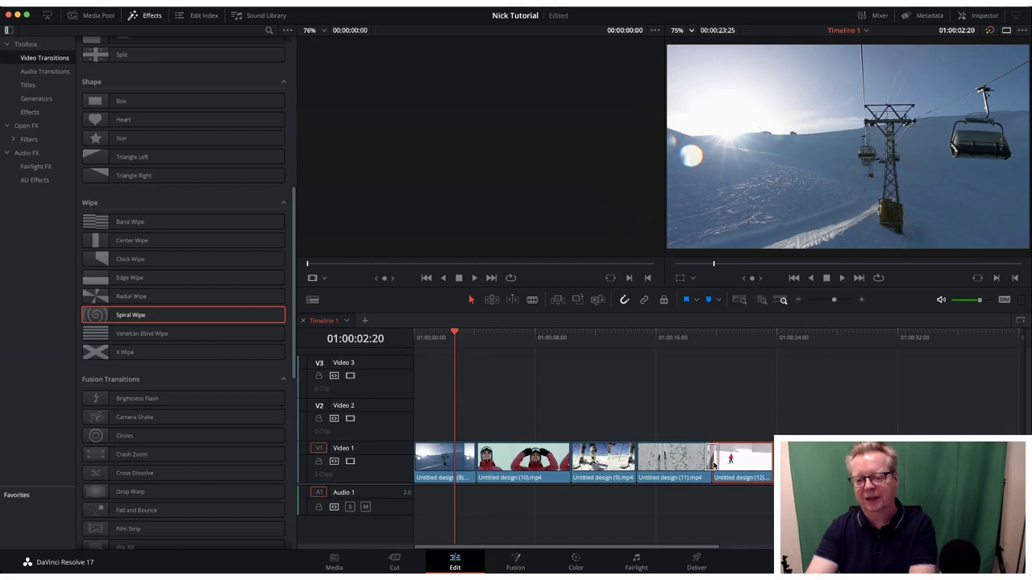
left_click(650, 337)
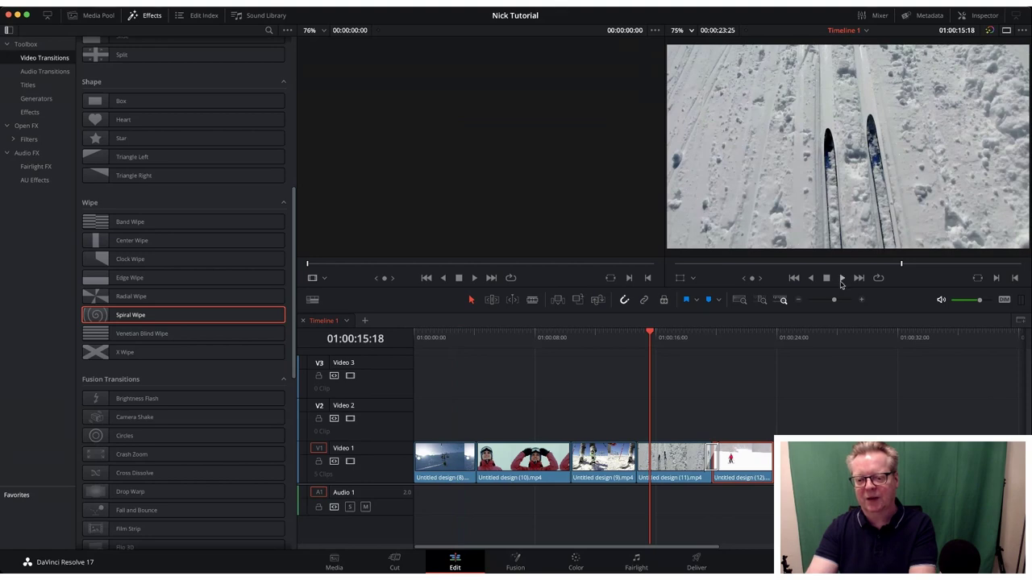
left_click(841, 278)
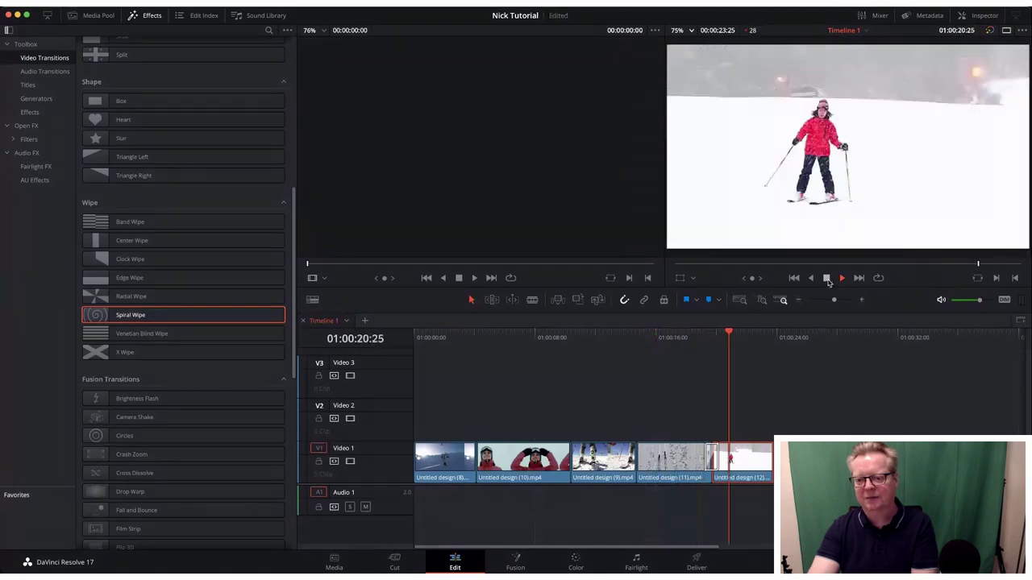
left_click(827, 279)
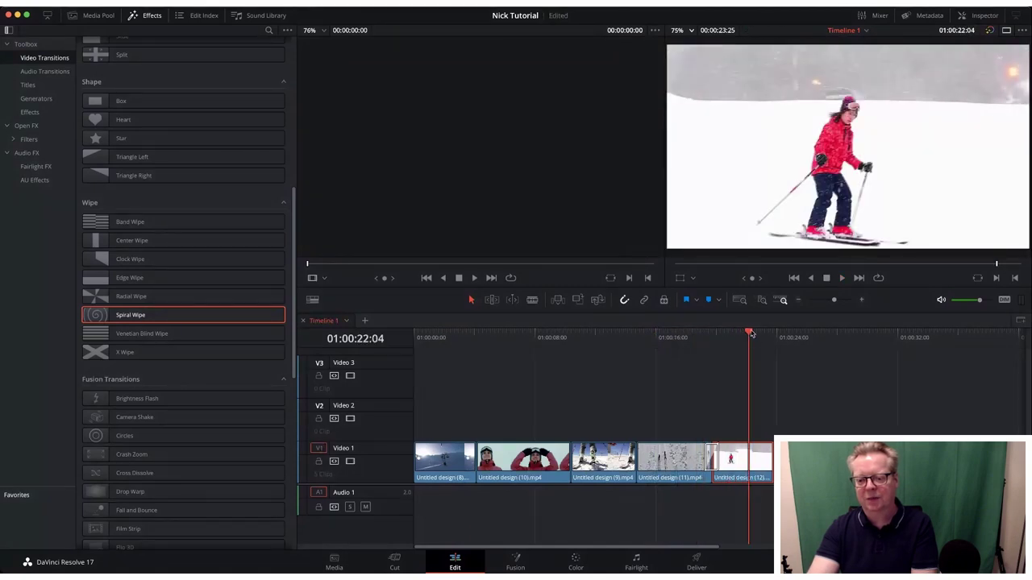
left_click_drag(750, 334, 705, 335)
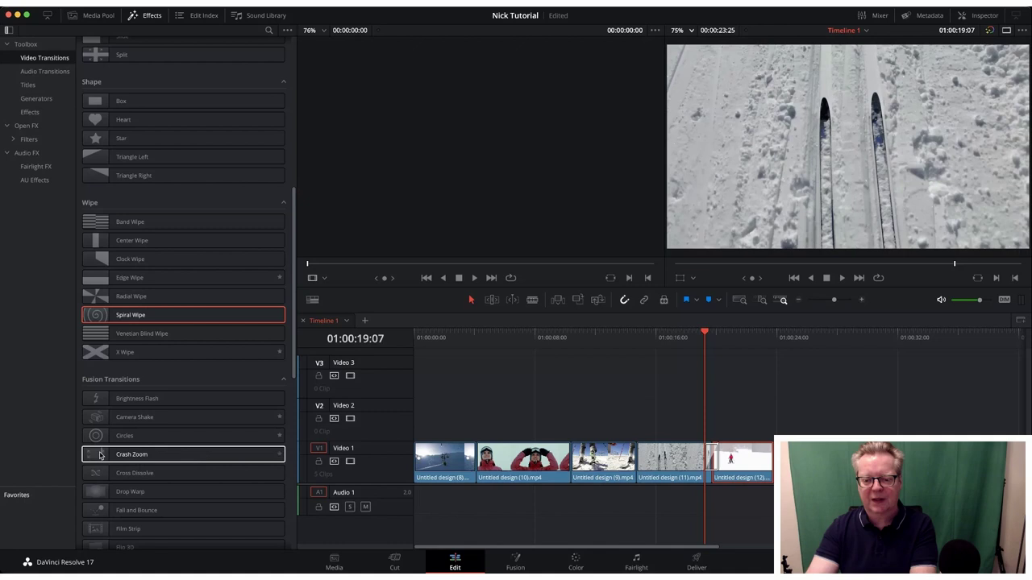
Add a Blur Dissolve to the cut between clips (10) and (9)
left_click_drag(106, 457, 639, 471)
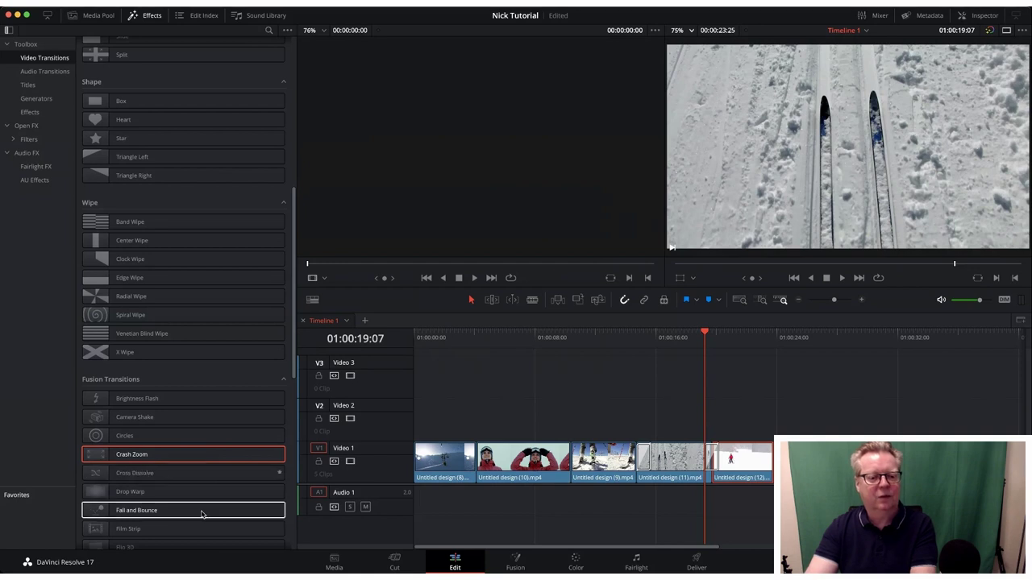
scroll(202, 513, "down", 5)
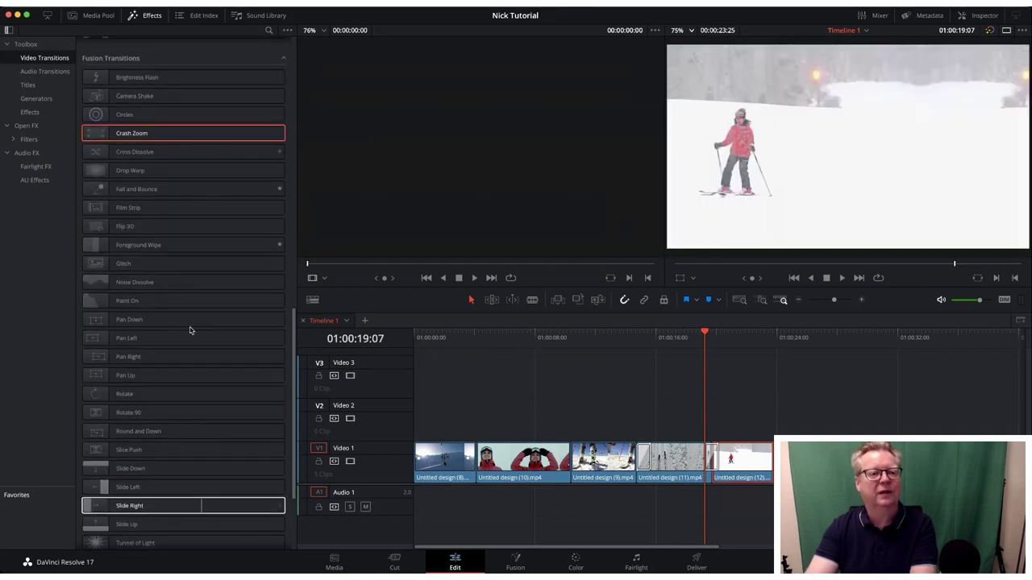
scroll(189, 330, "up", 10)
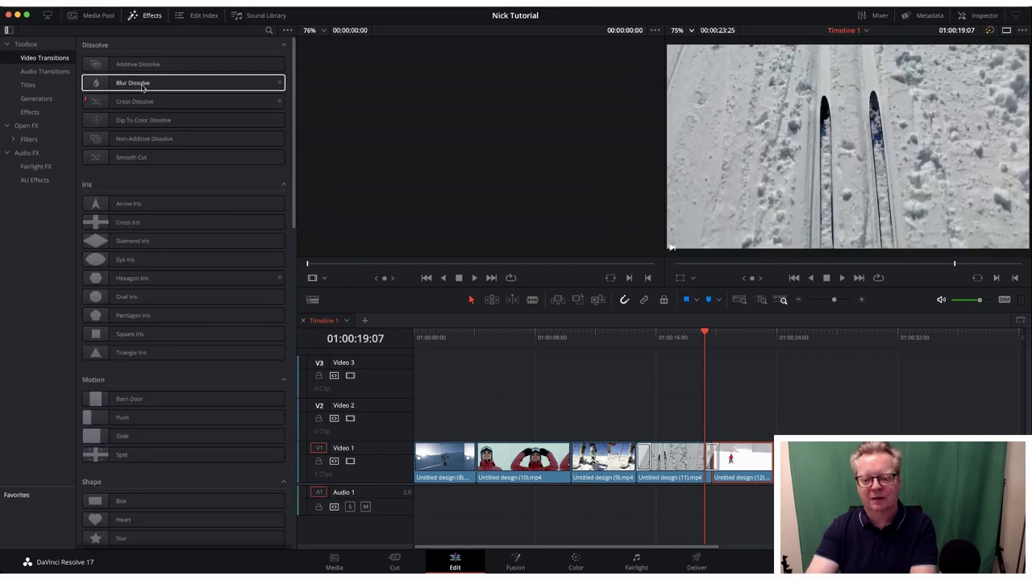
left_click_drag(278, 83, 572, 466)
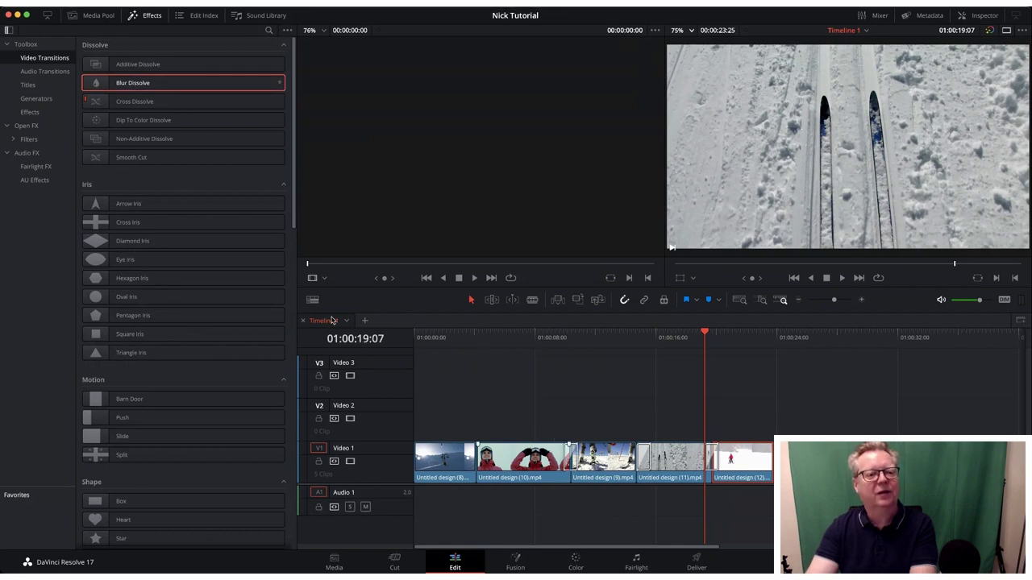
Place a Cross Dissolve between clips (8) and (10), then move the playhead to about 12 seconds
left_click(142, 102)
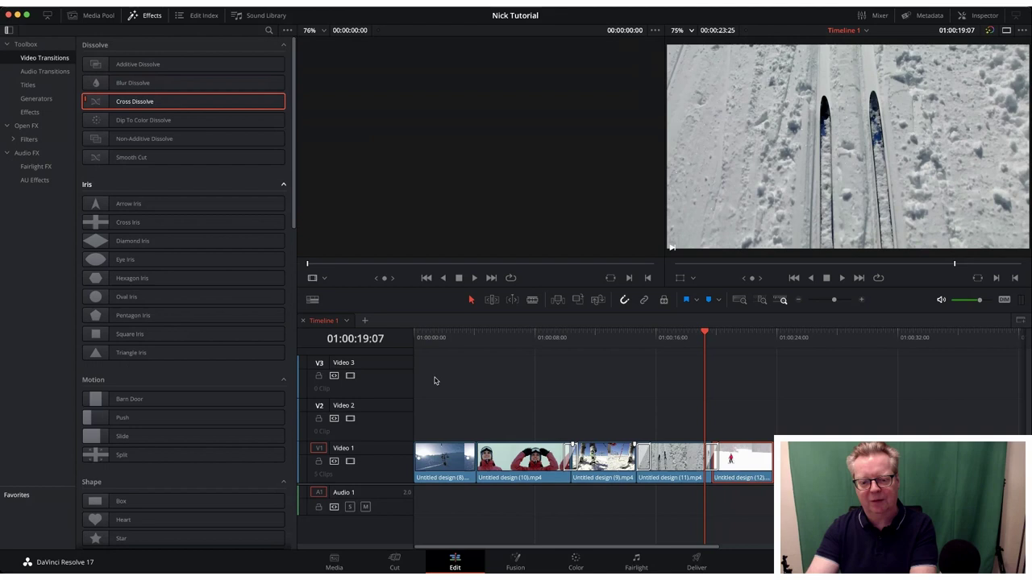
left_click_drag(434, 380, 481, 457)
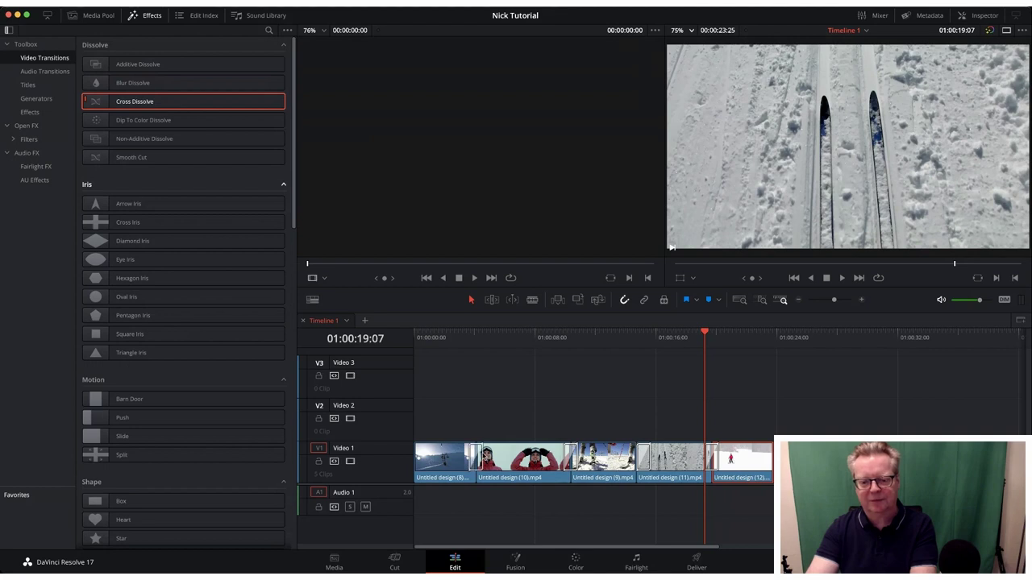
left_click(543, 338)
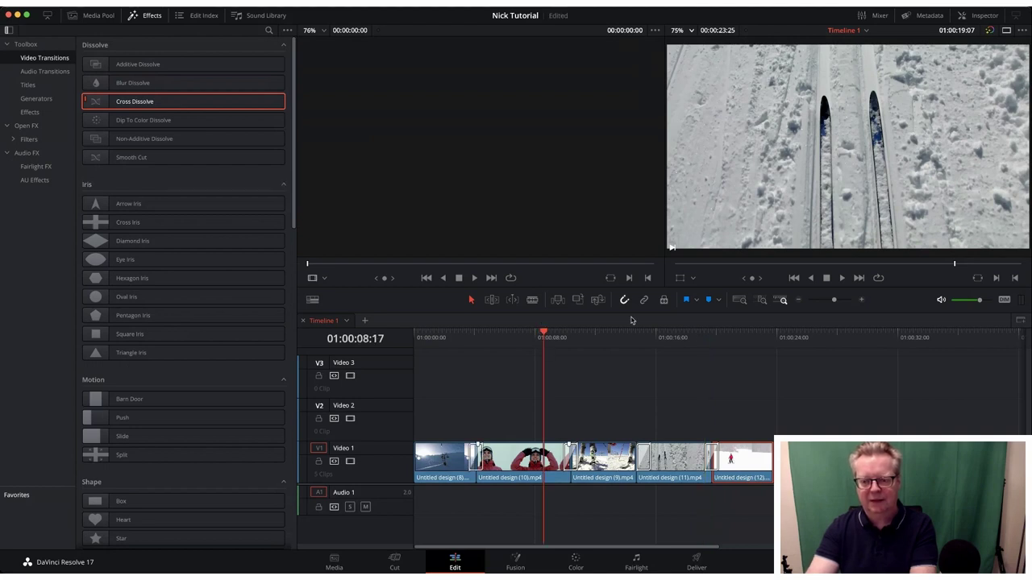
left_click(601, 337)
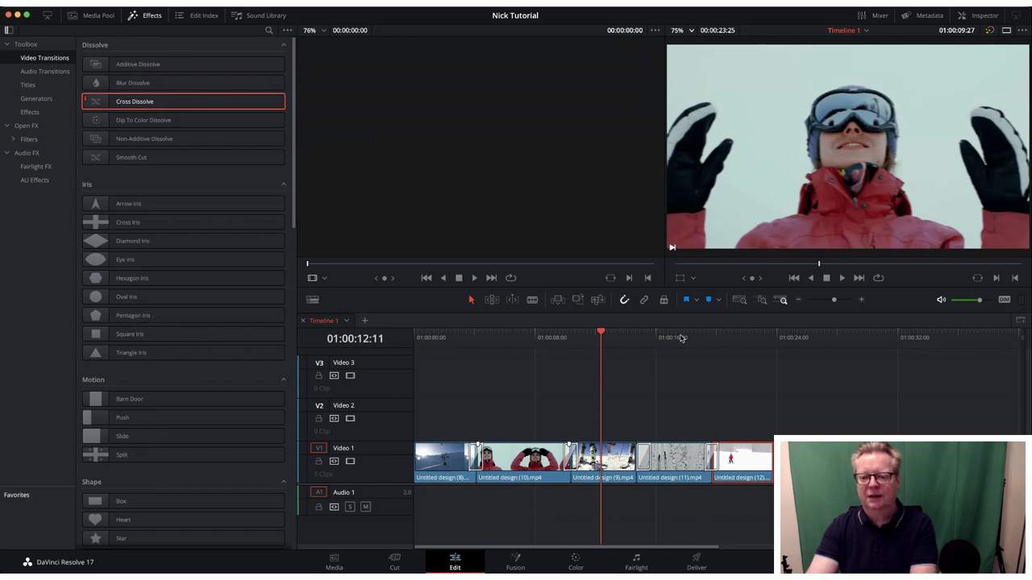
key("Home")
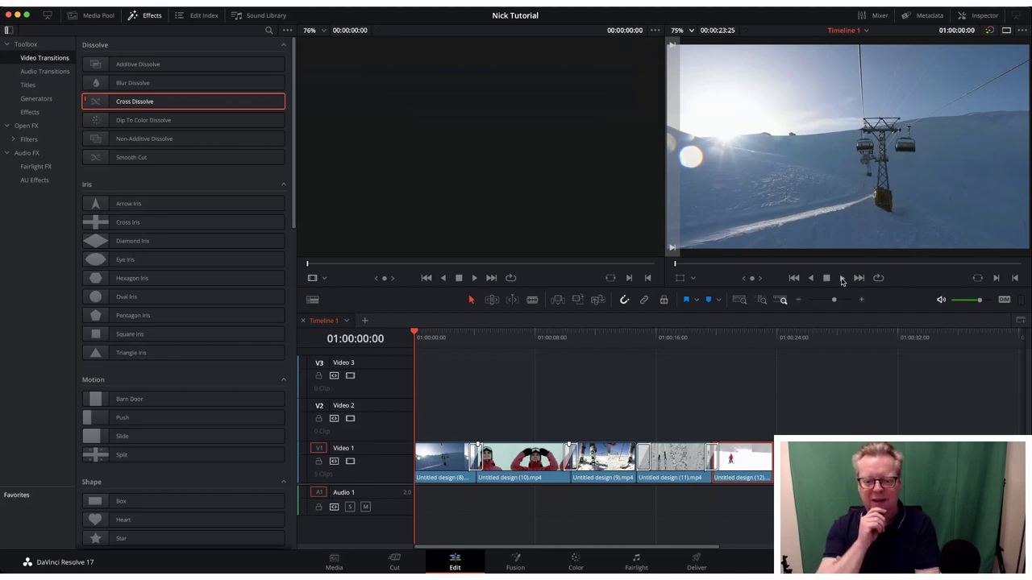
left_click(841, 278)
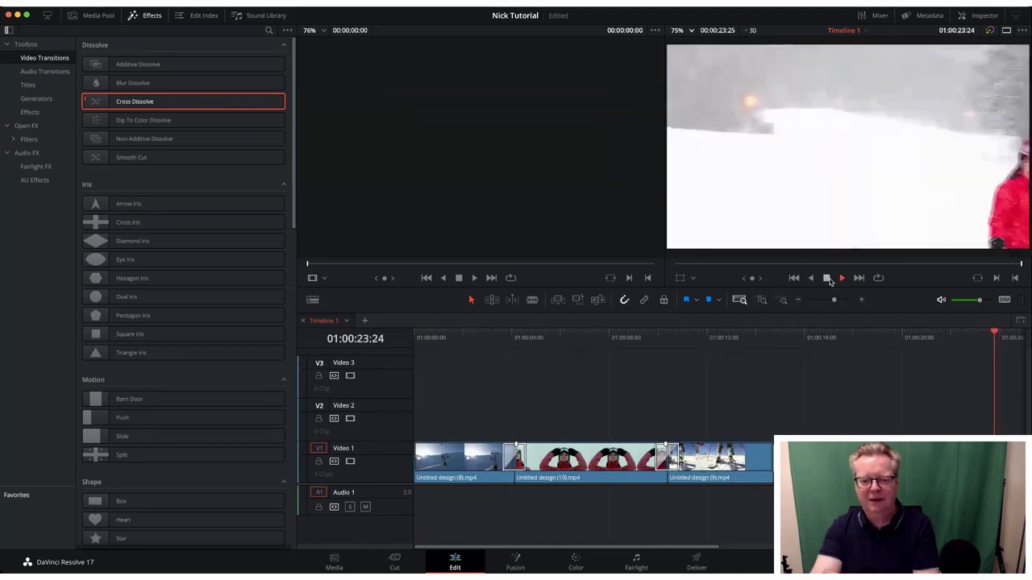
left_click(826, 277)
left_click(430, 337)
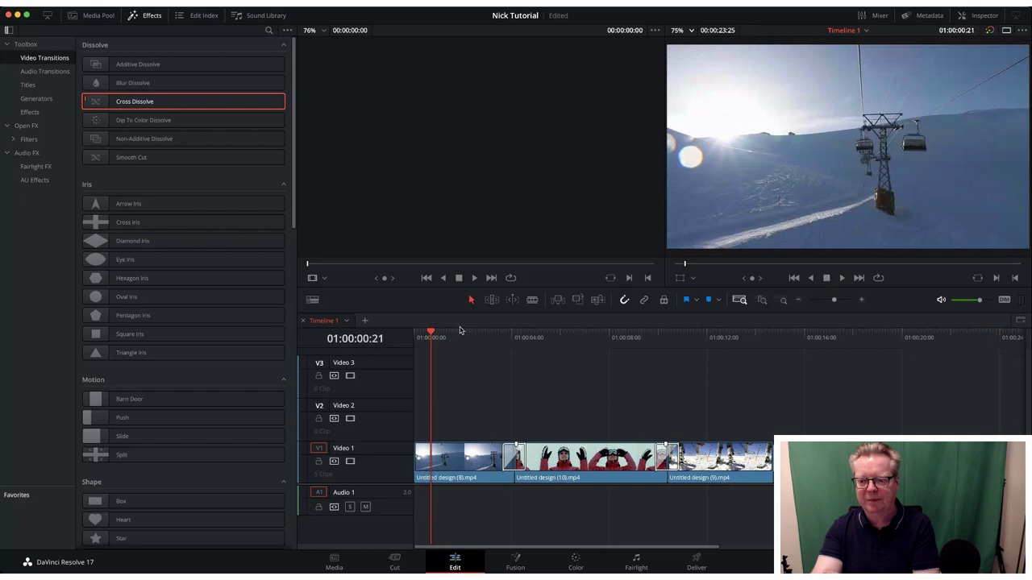
left_click(842, 278)
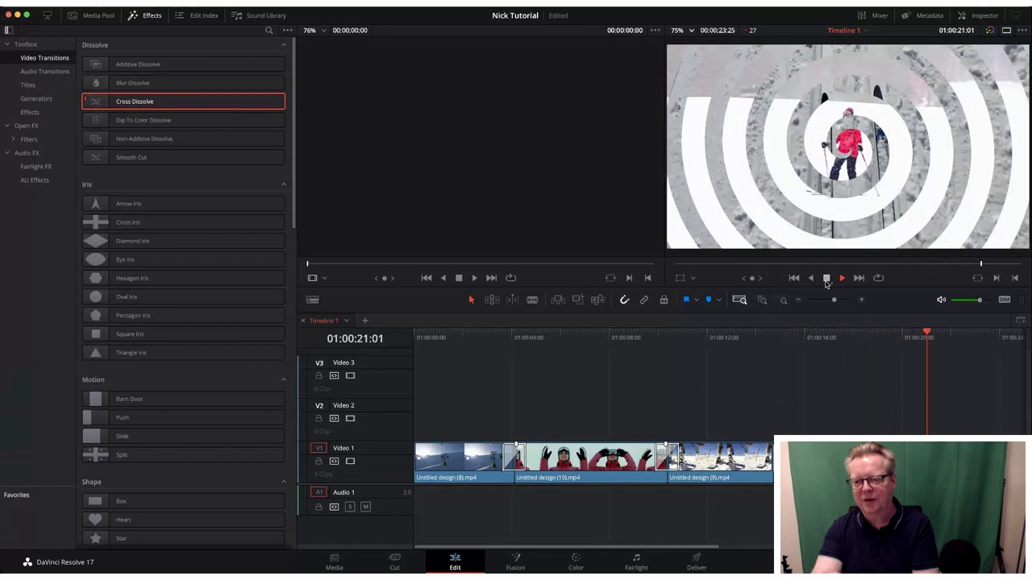
left_click(826, 279)
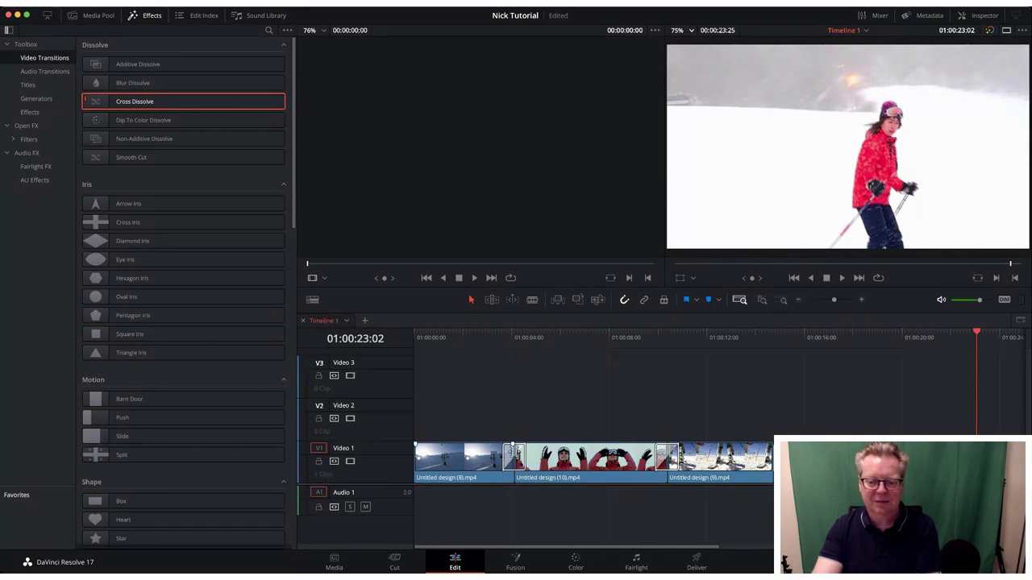
Remove the cross dissolve between clips (8) and (10), try Tunnel of Light, then select the blur dissolve
left_click(513, 457)
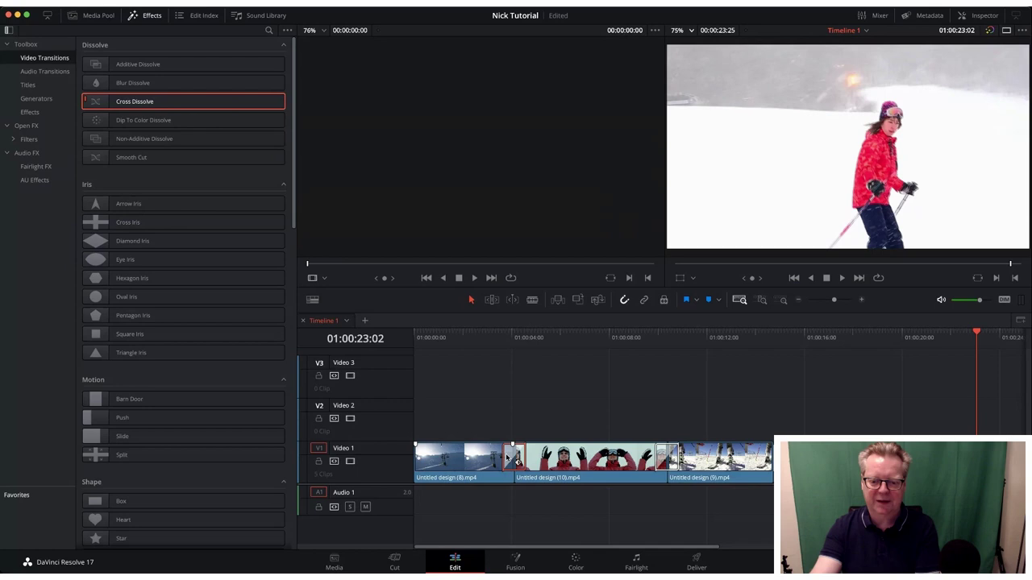
left_click(663, 457)
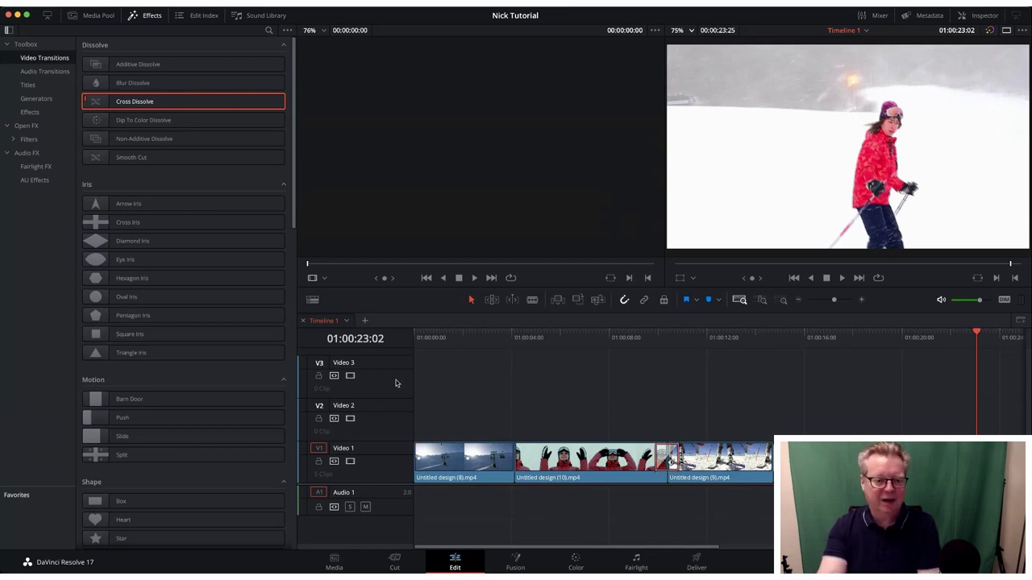
scroll(222, 411, "down", 1)
scroll(224, 417, "down", 10)
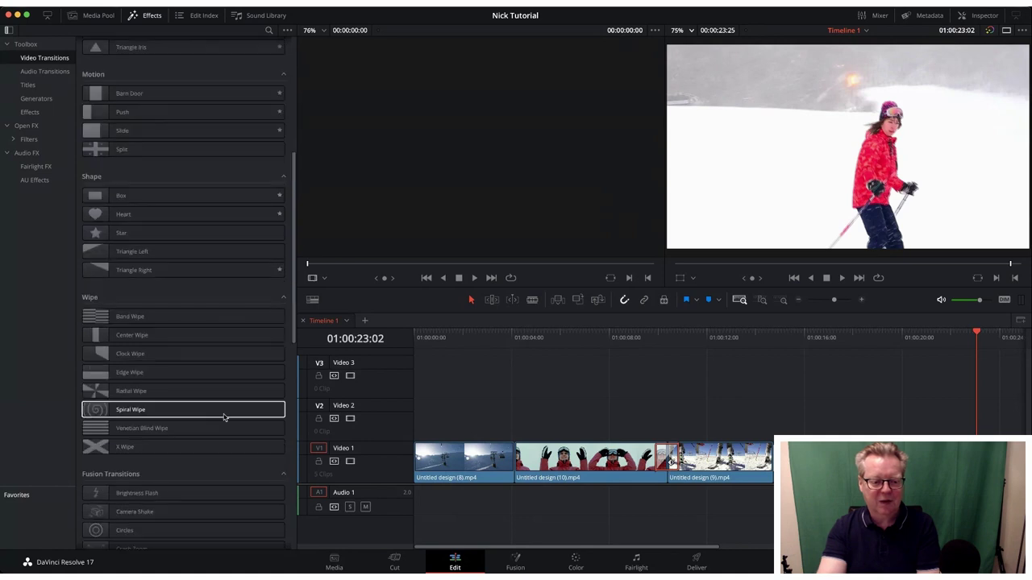
scroll(224, 417, "down", 5)
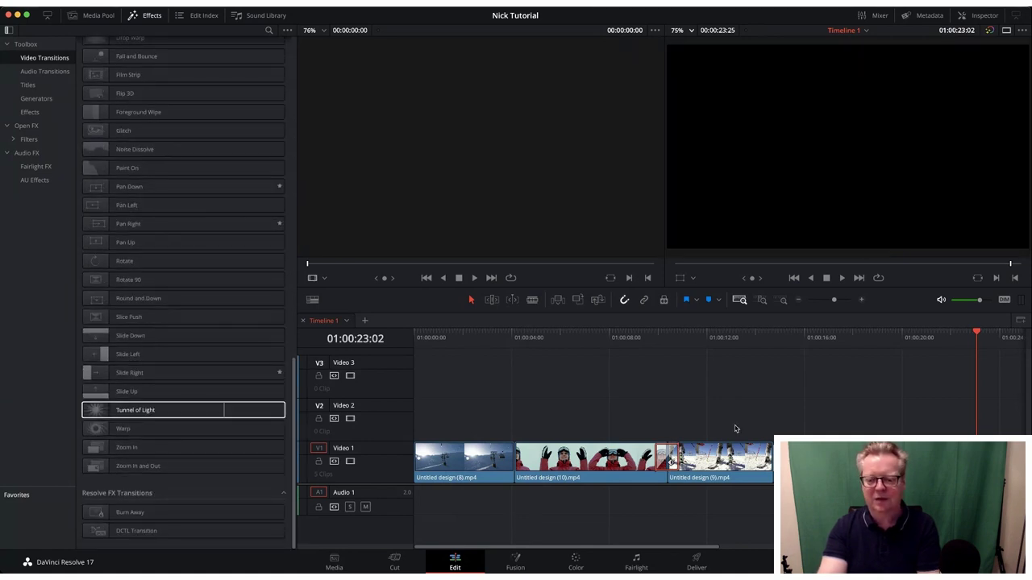
left_click_drag(734, 428, 710, 451)
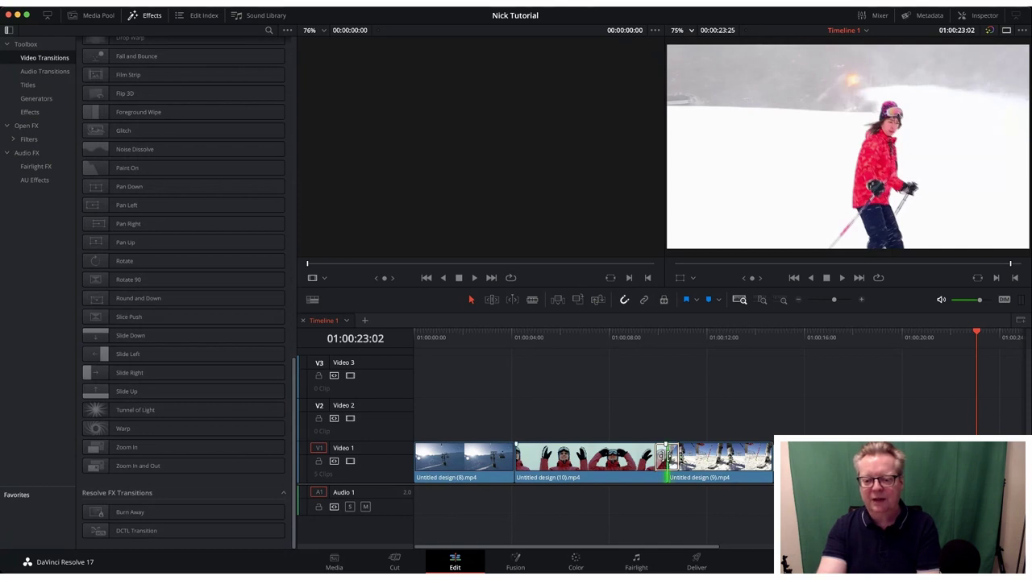
left_click(674, 456)
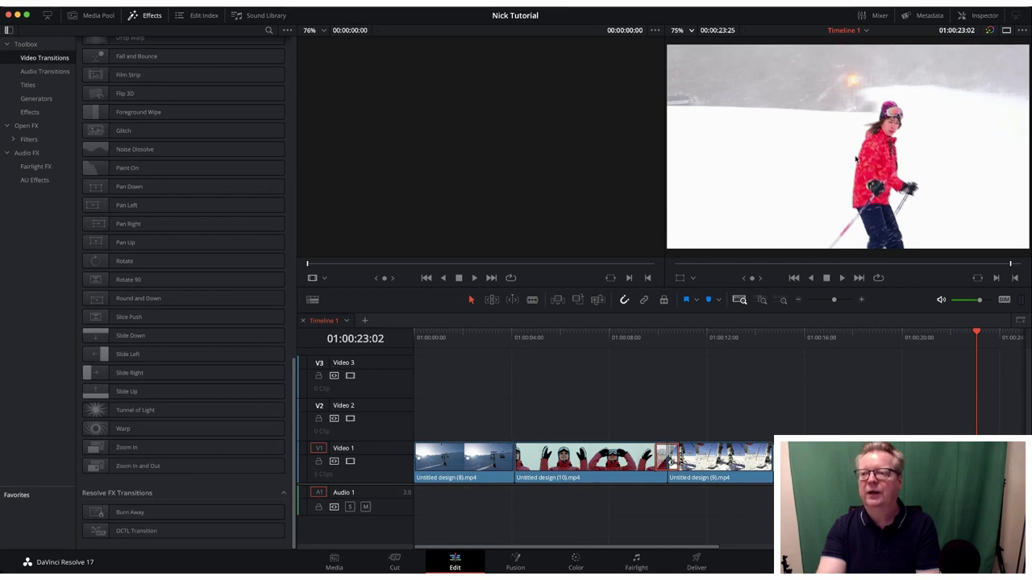
Lengthen the Blur Dissolve to 1.6 seconds and set its Vertical Strength to 0.221
left_click(985, 15)
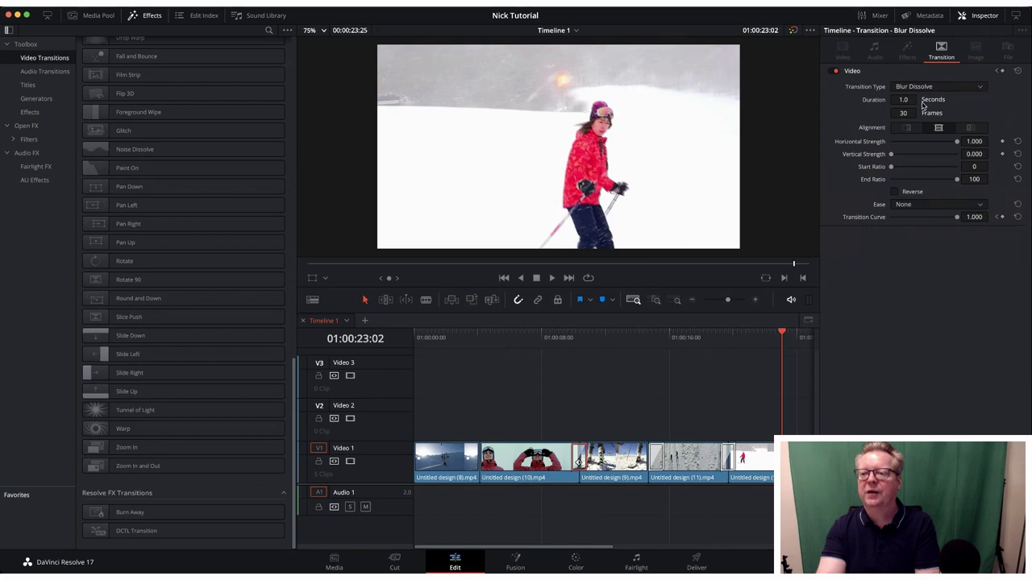
left_click_drag(578, 464, 579, 463)
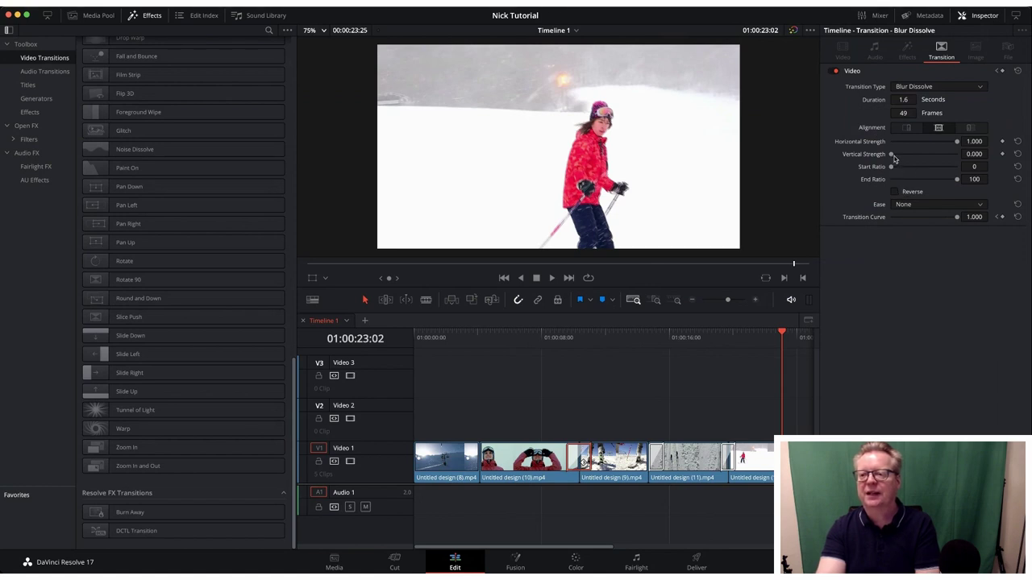
left_click_drag(893, 157, 905, 157)
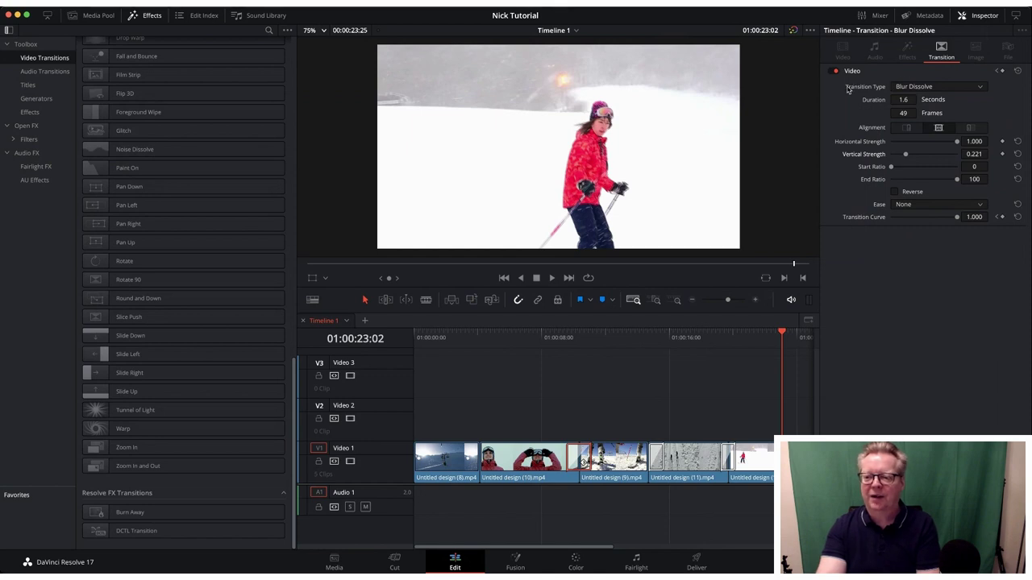
Scrub the playhead back and forth through the blur dissolve to preview it
left_click(548, 333)
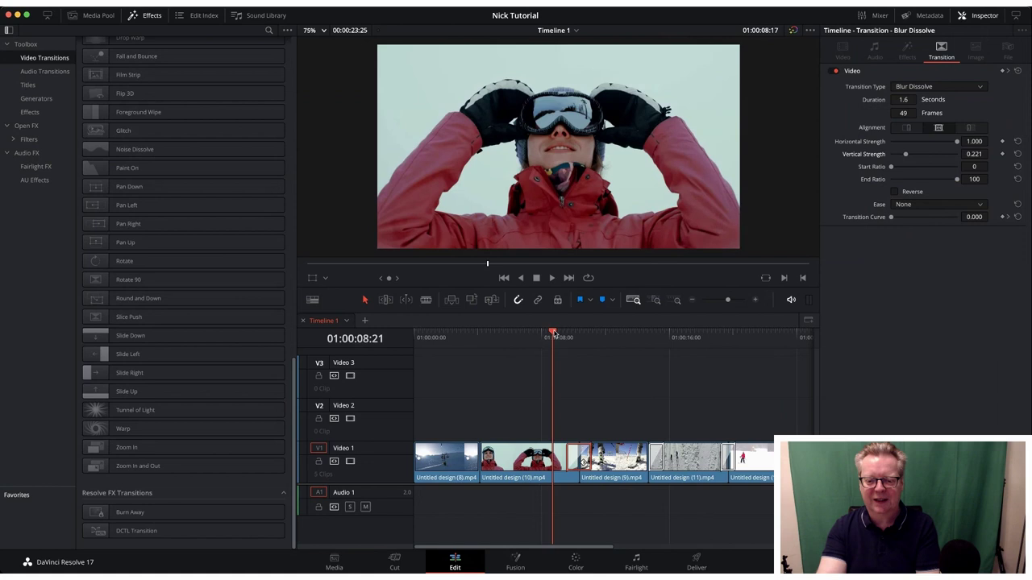
left_click_drag(553, 333, 565, 333)
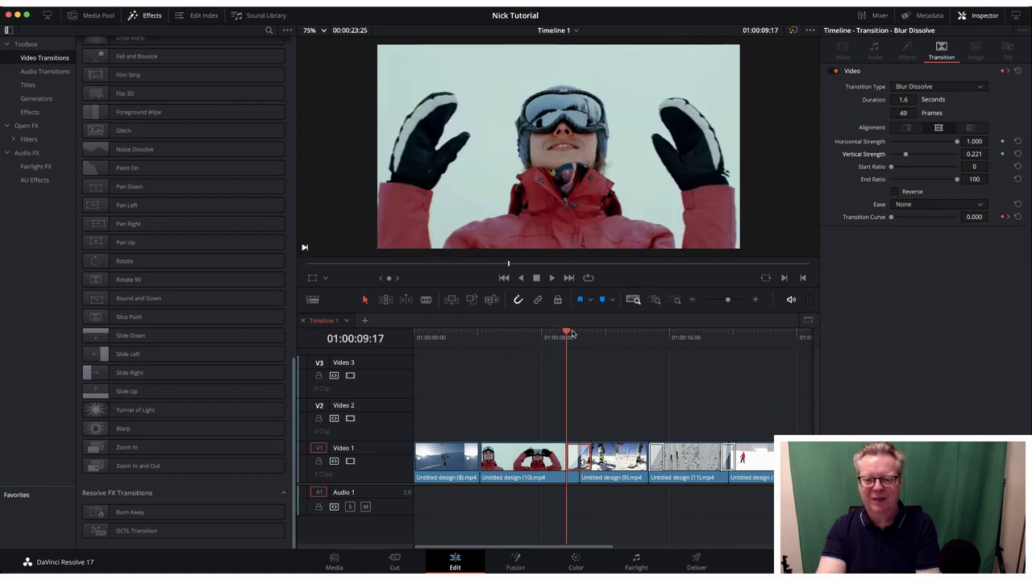
mouse_move(571, 333)
left_mouse_down()
mouse_move(596, 333)
mouse_move(554, 333)
left_mouse_up()
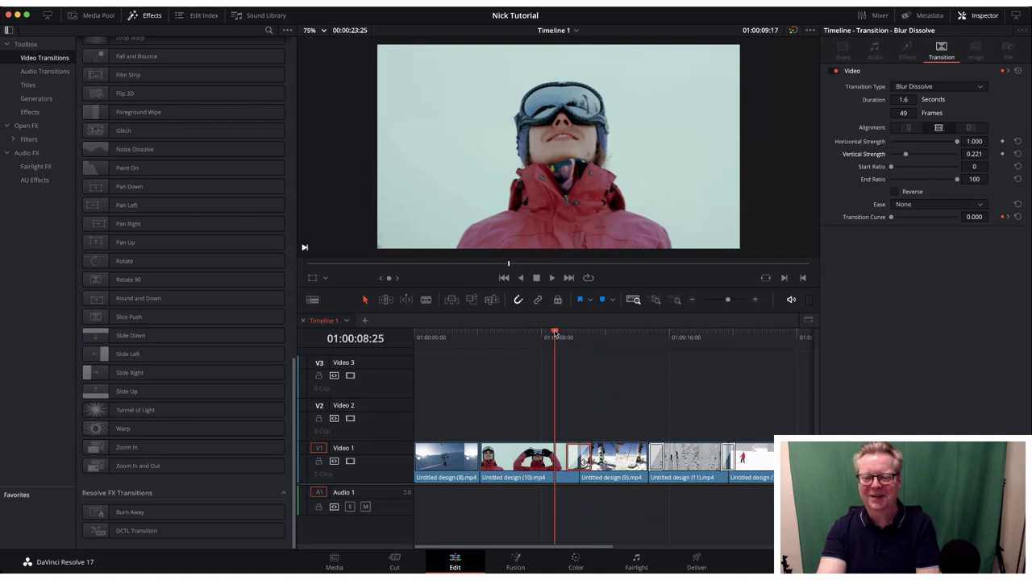